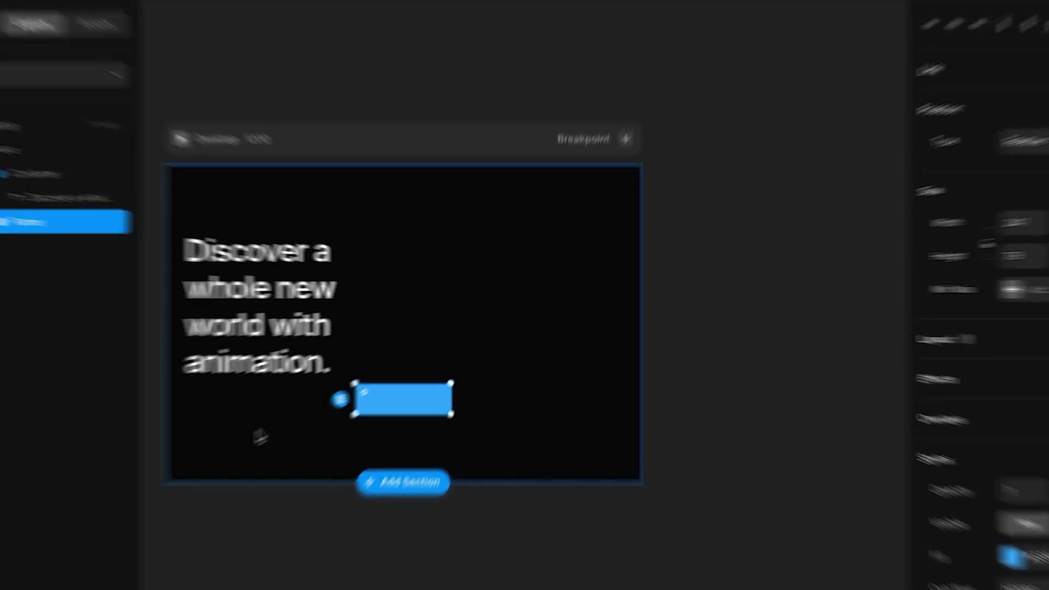
Start a new blank Framer project showing the Home page's Desktop 1200 breakpoint
type("Get st")
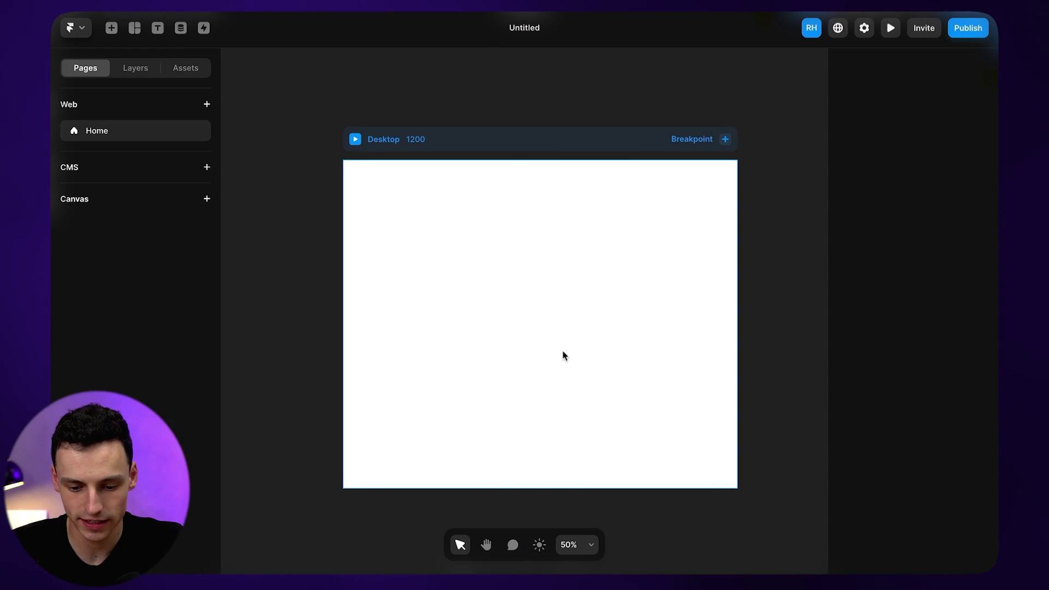
Draw a frame on the Desktop page sized 100% wide and 100vh tall
left_click(136, 68)
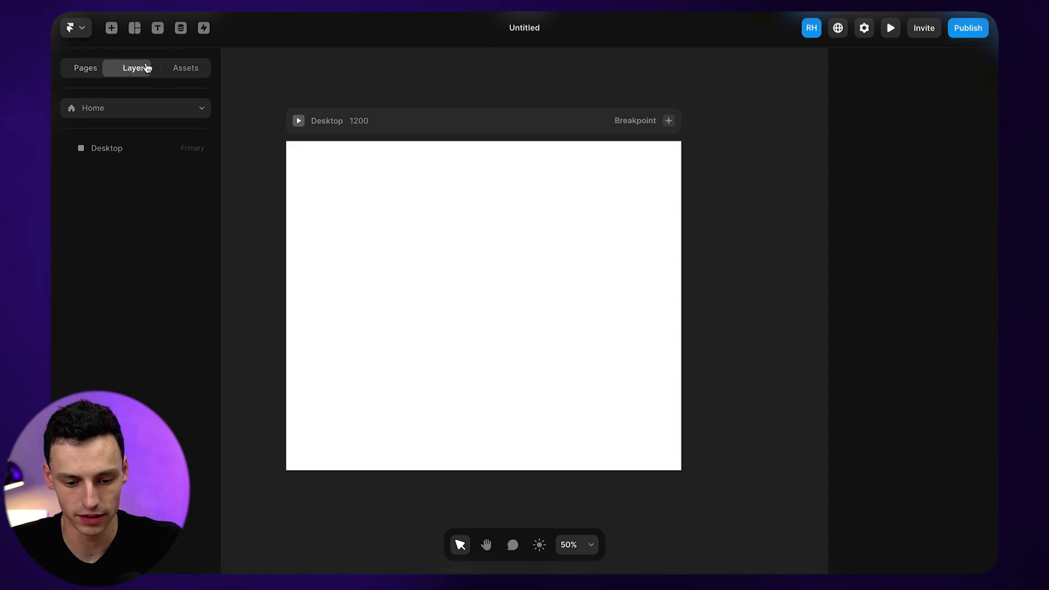
key("f")
left_click_drag(312, 158, 655, 333)
left_click(930, 327)
type("100%")
key("Return")
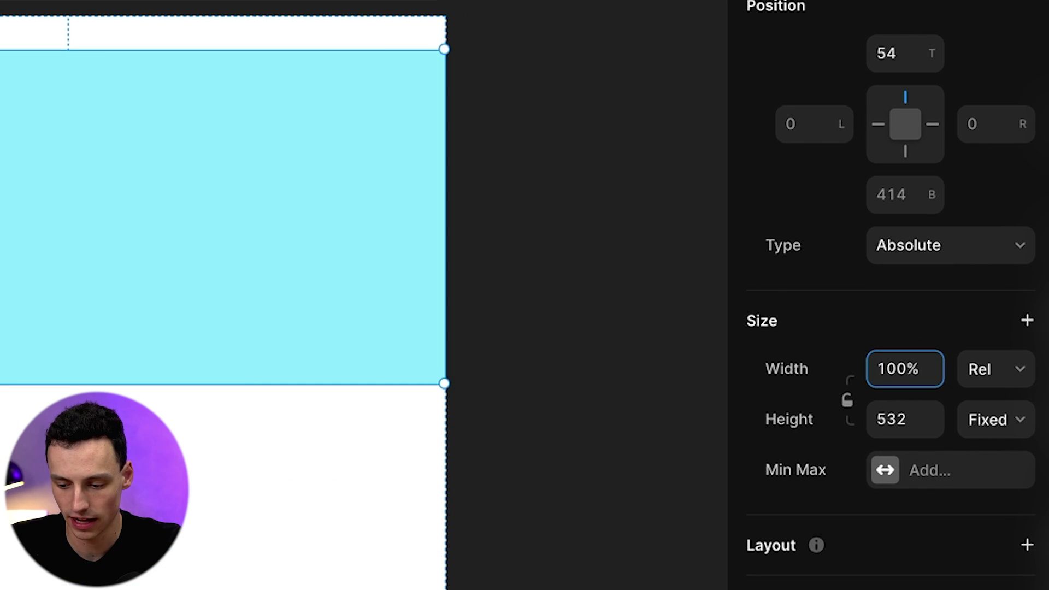
left_click(911, 429)
type("100")
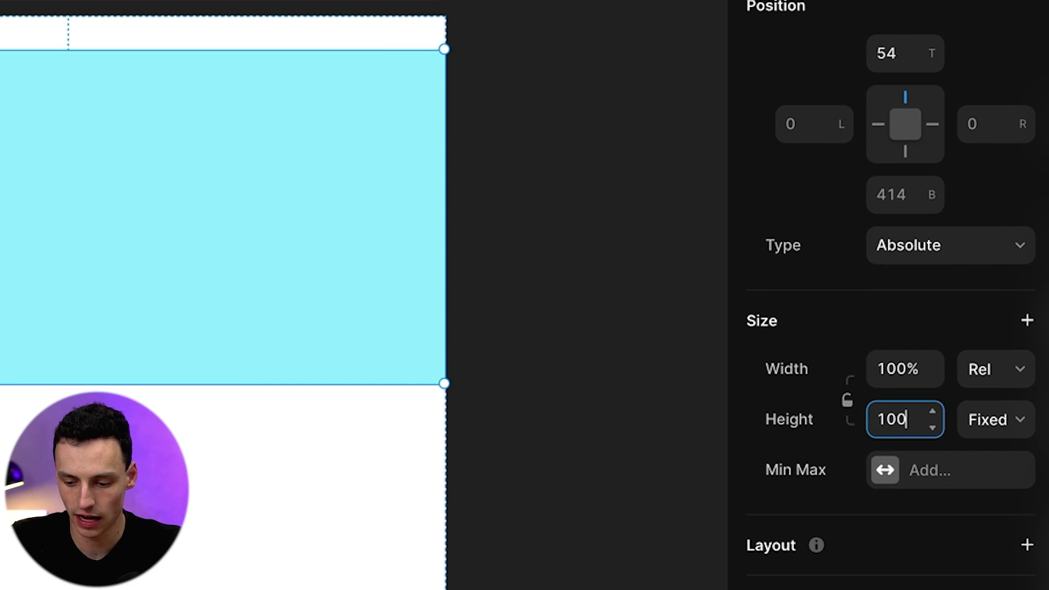
type("vh")
key("Return")
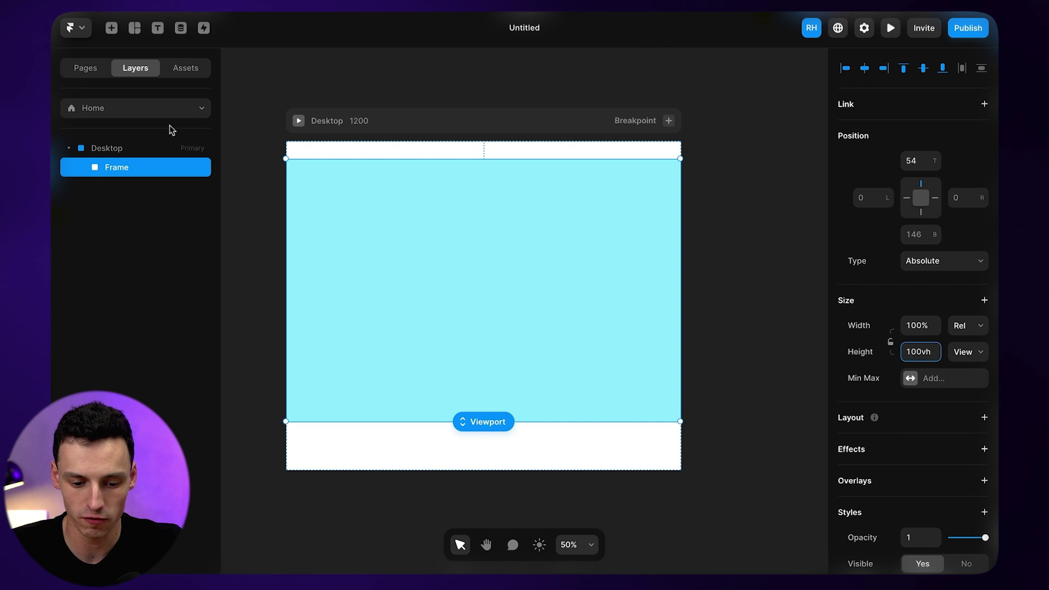
Set the Desktop breakpoint height to Auto and reselect the cyan frame
left_click(123, 152)
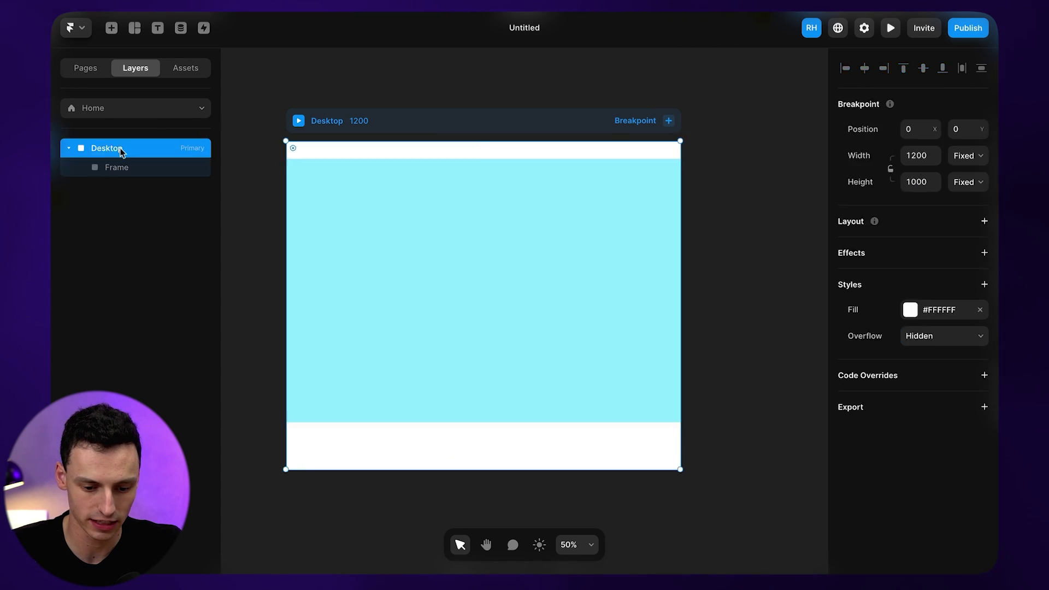
left_click(926, 188)
type("auto")
key("Return")
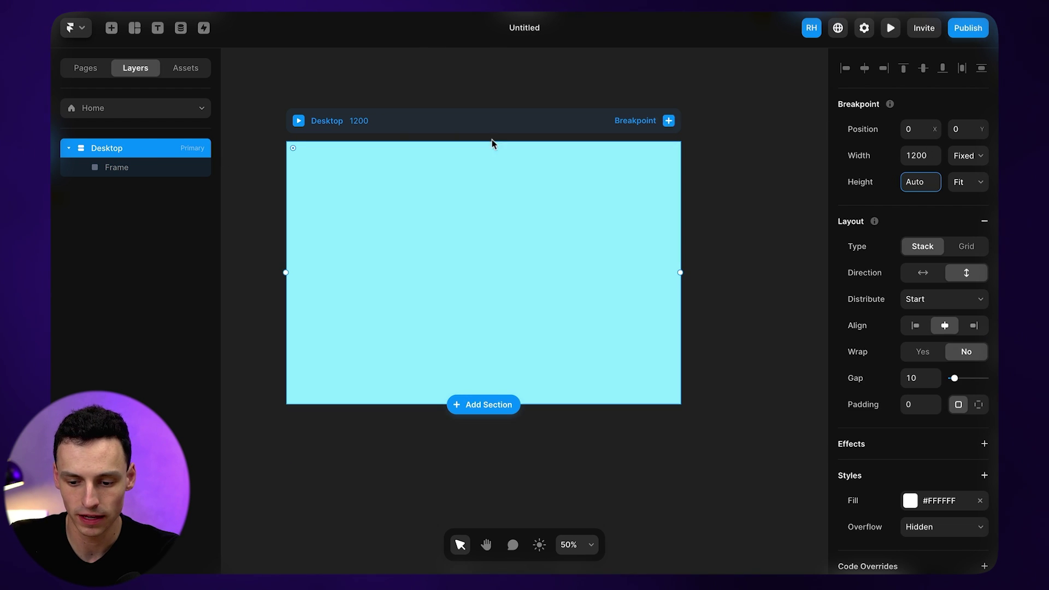
left_click(112, 168)
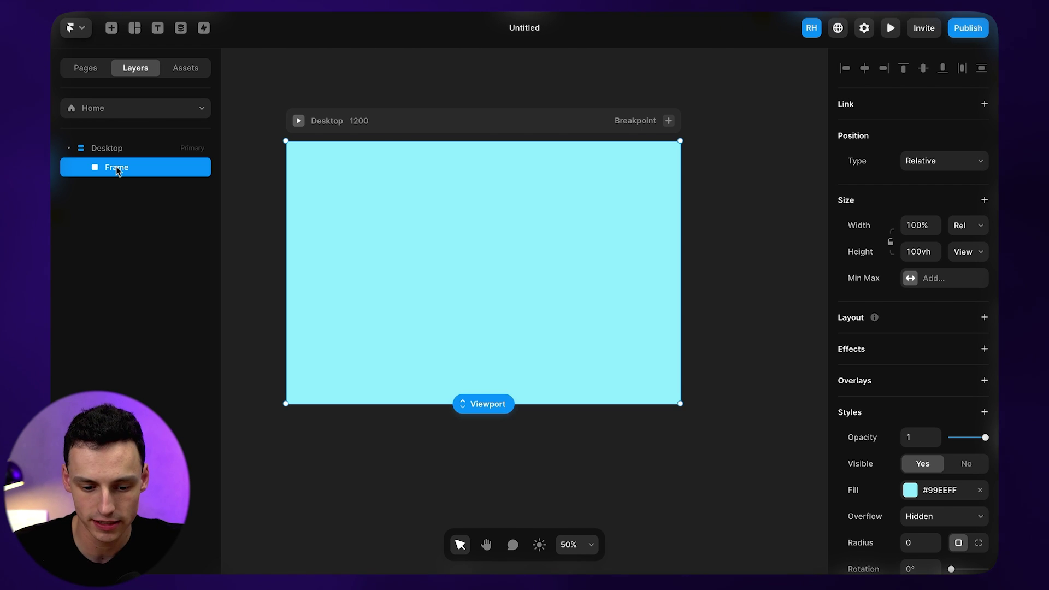
Rename the frame to Hero and fill it with near-black #060606
double_click(117, 168)
type("Hero")
key("Return")
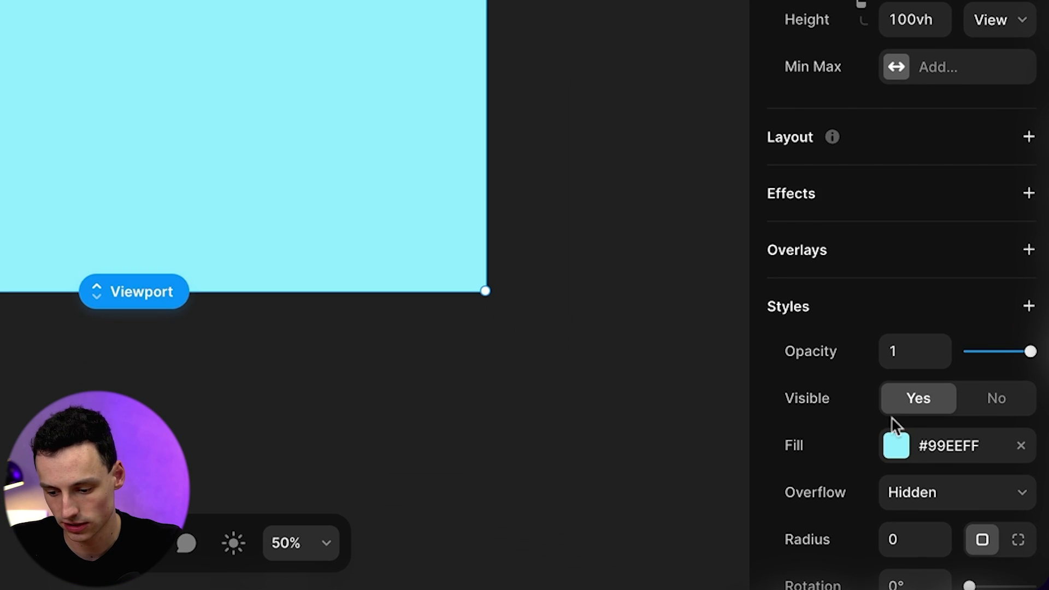
left_click(918, 498)
type("#060606")
key("Return")
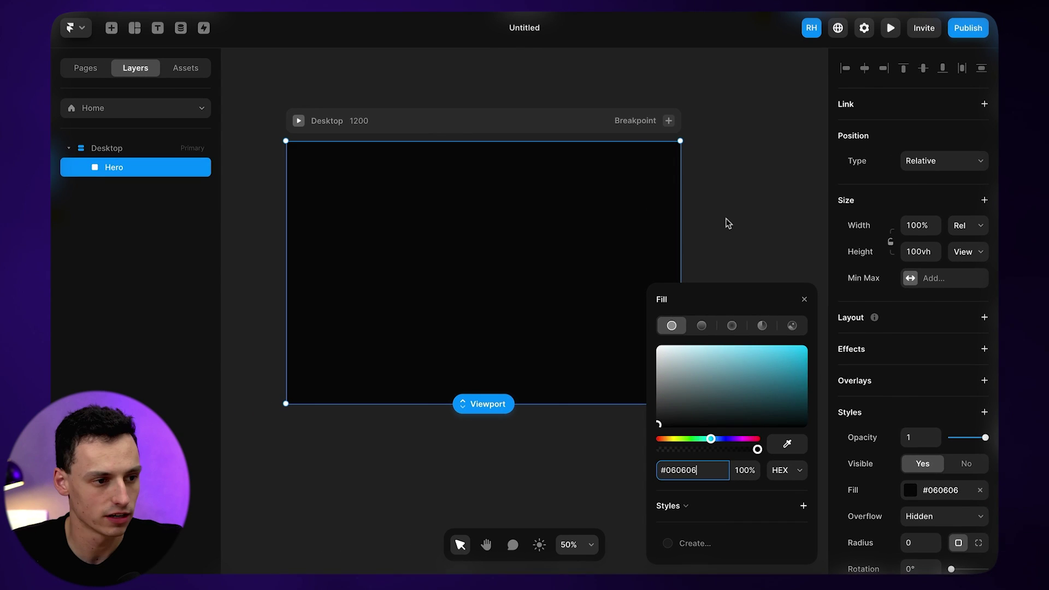
left_click(728, 217)
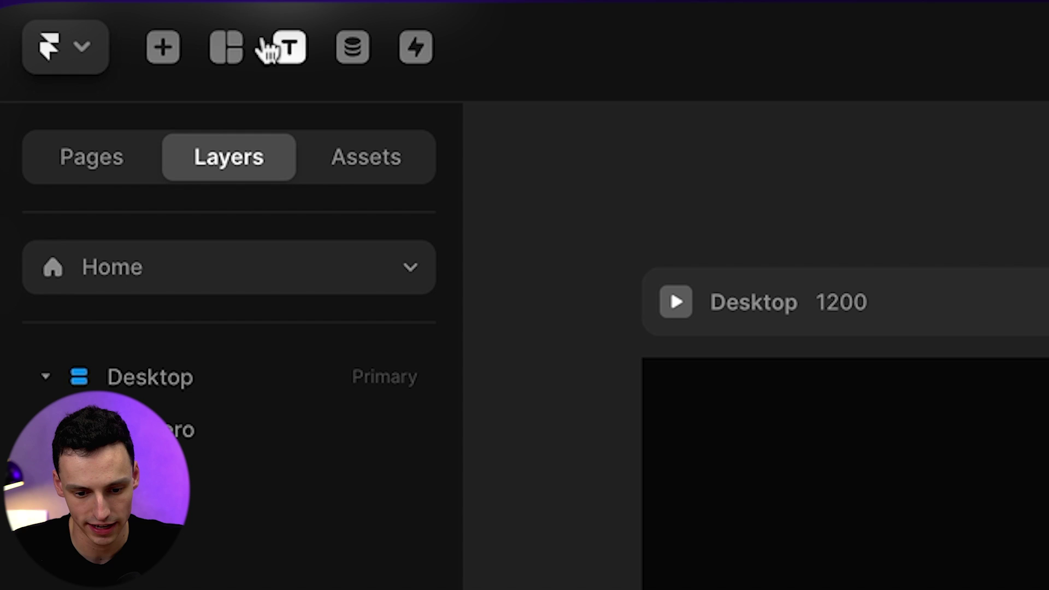
Add a new text layer inside the Hero frame
left_click(289, 49)
left_click(411, 243)
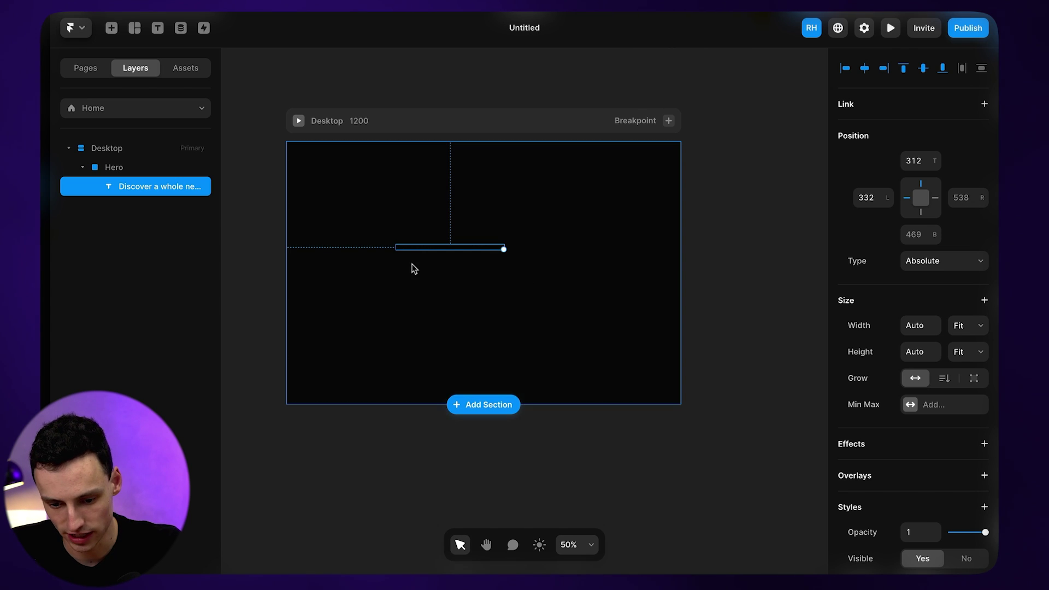
scroll(412, 267, "up", 5)
scroll(954, 458, "down", 5)
Make the heading text white with Semibold weight
left_click(915, 503)
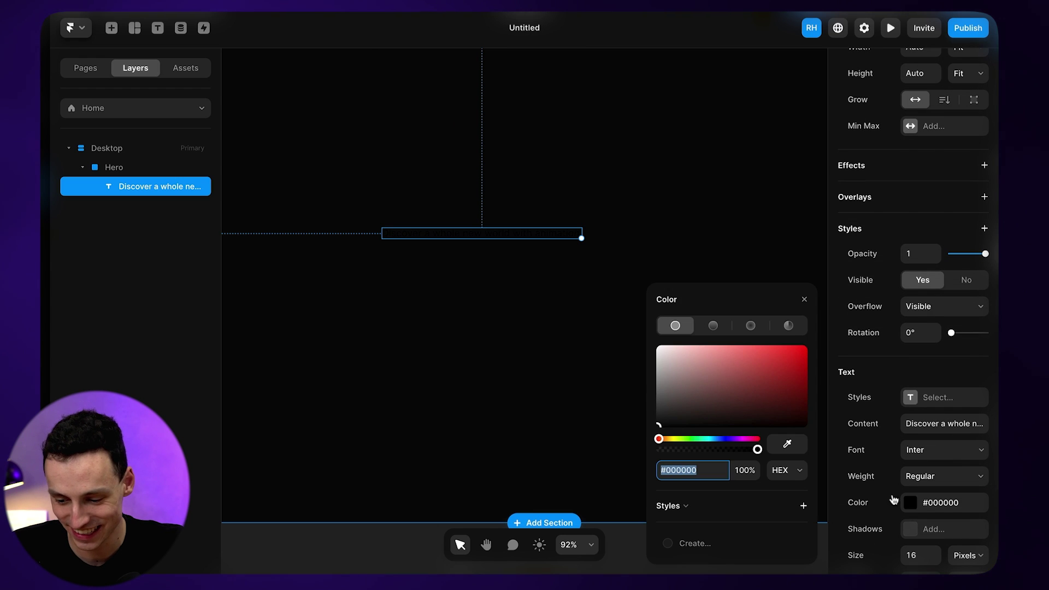
left_click_drag(713, 402, 608, 288)
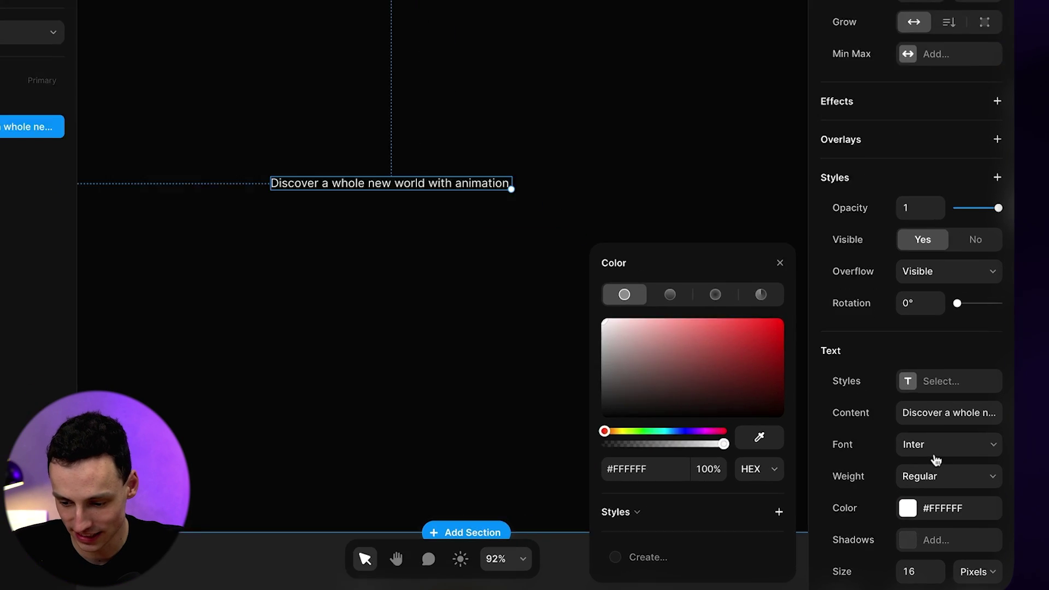
left_click(938, 455)
left_click(938, 455)
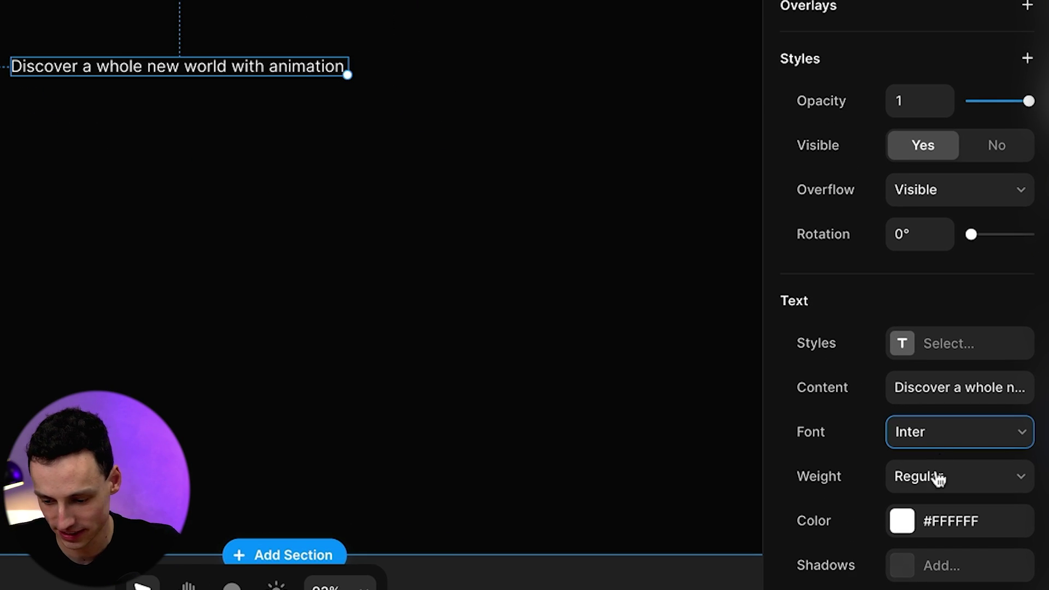
left_click(938, 480)
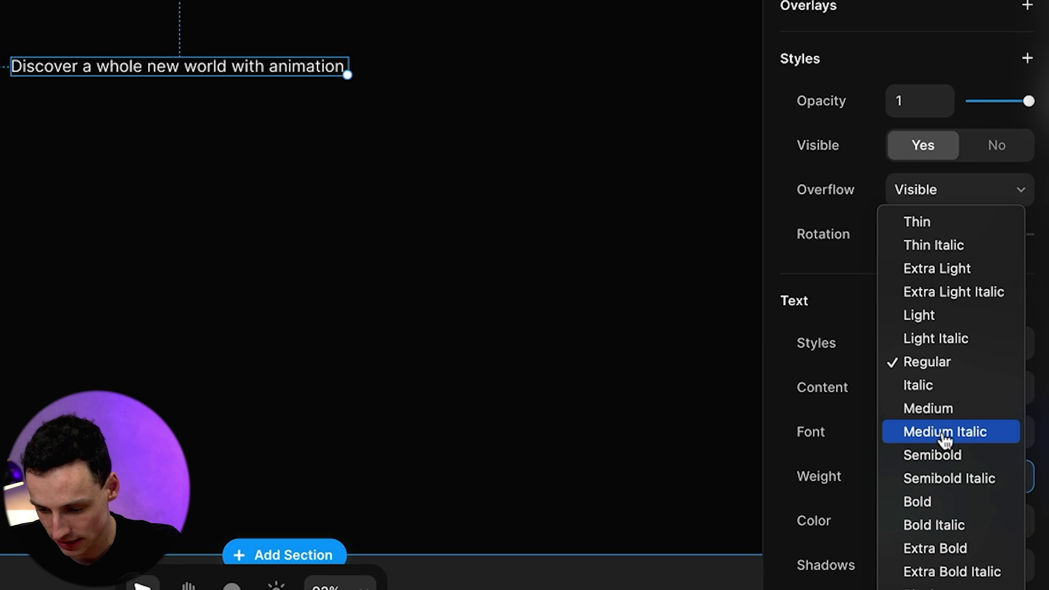
left_click(949, 459)
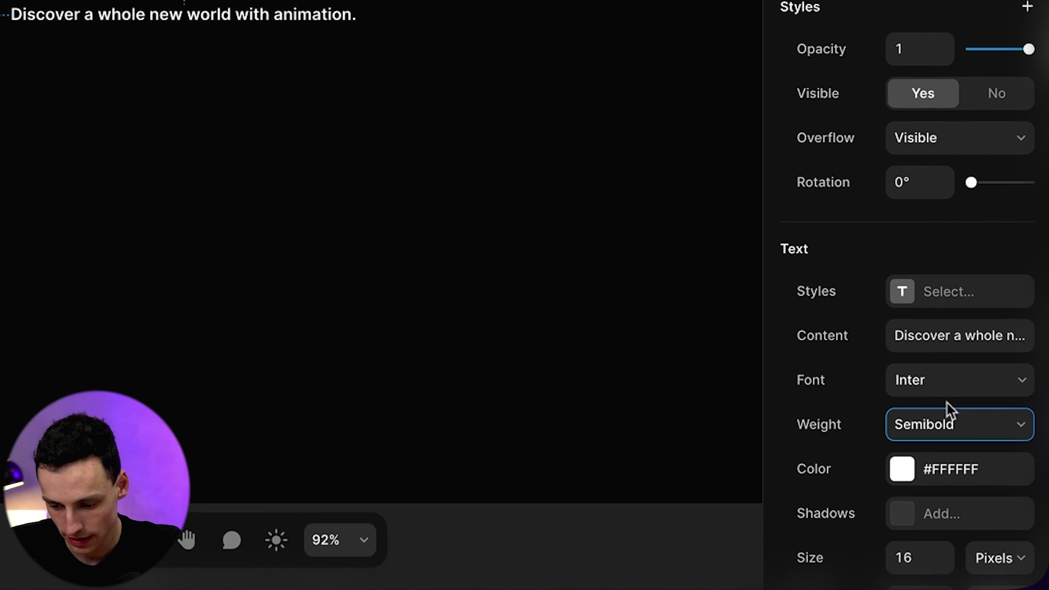
Set the heading font size to 78 and letter spacing to -0.04
left_click(912, 551)
type("48")
key("BackSpace")
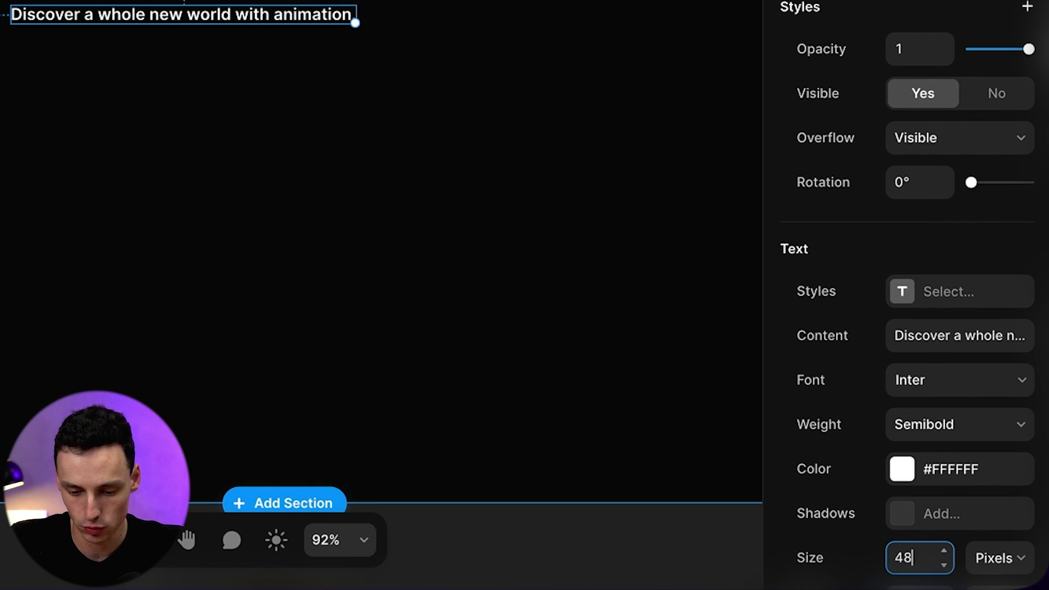
type("6")
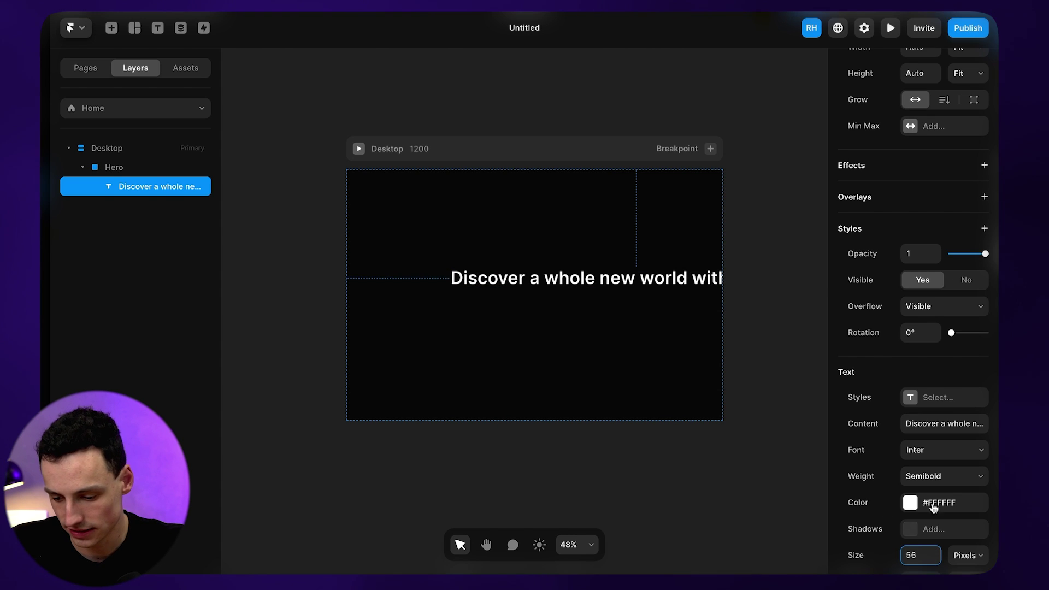
key("BackSpace")
key("BackSpace")
type("78")
scroll(937, 456, "down", 3)
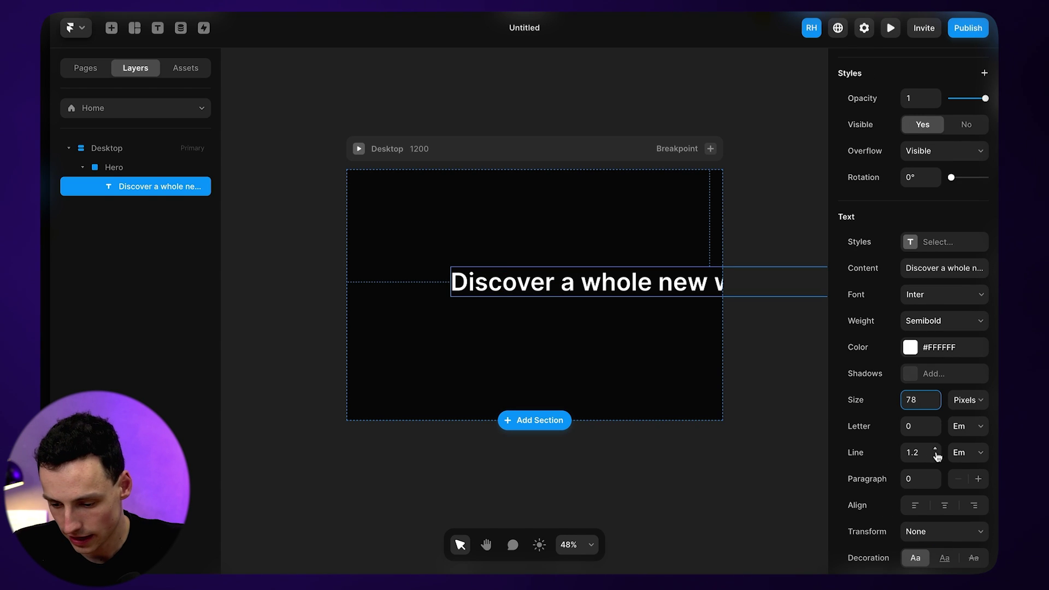
left_click(935, 431)
left_click(935, 431)
left_click(936, 431)
left_click(935, 431)
Nest the heading back inside the Hero frame and reselect it
left_click_drag(622, 290, 562, 281)
scroll(576, 277, "right", 3)
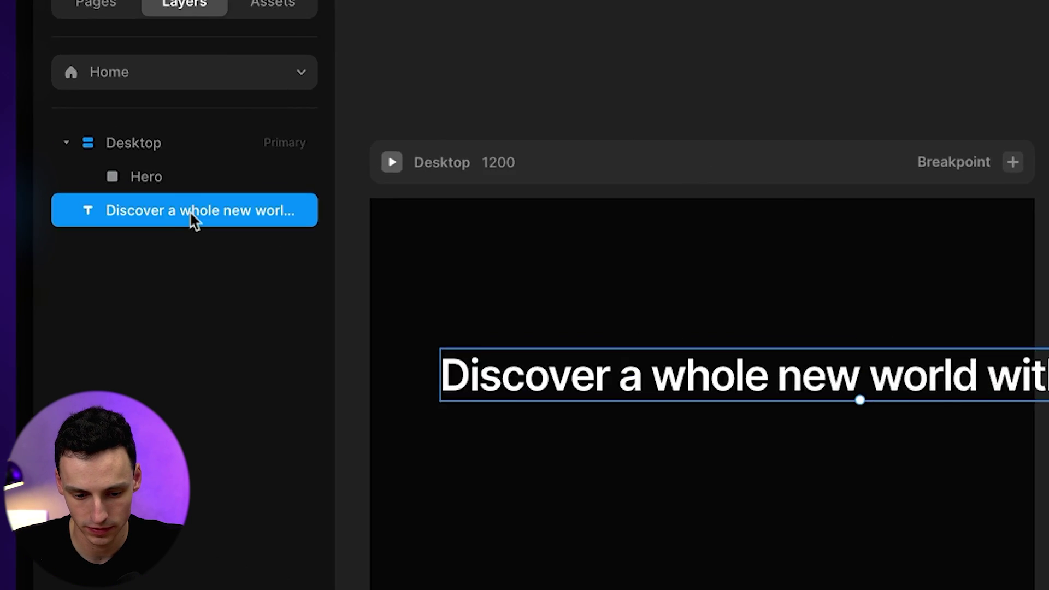
left_click_drag(189, 211, 184, 178)
left_click(225, 191)
left_click(402, 257)
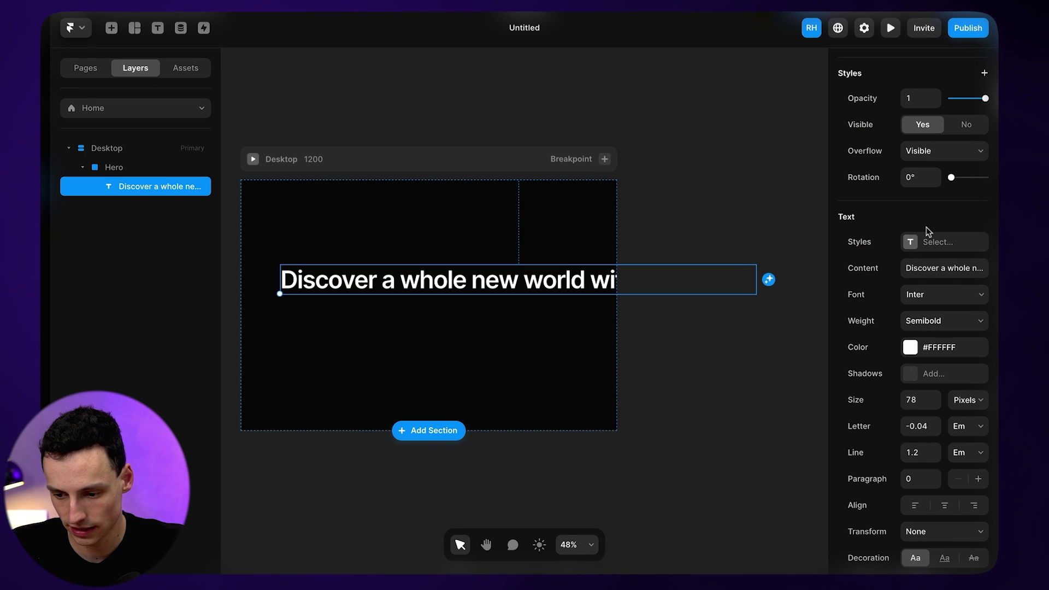
scroll(926, 227, "up", 4)
Give the heading a fixed width, widen it to four lines, and place it left in Hero
left_click(912, 109)
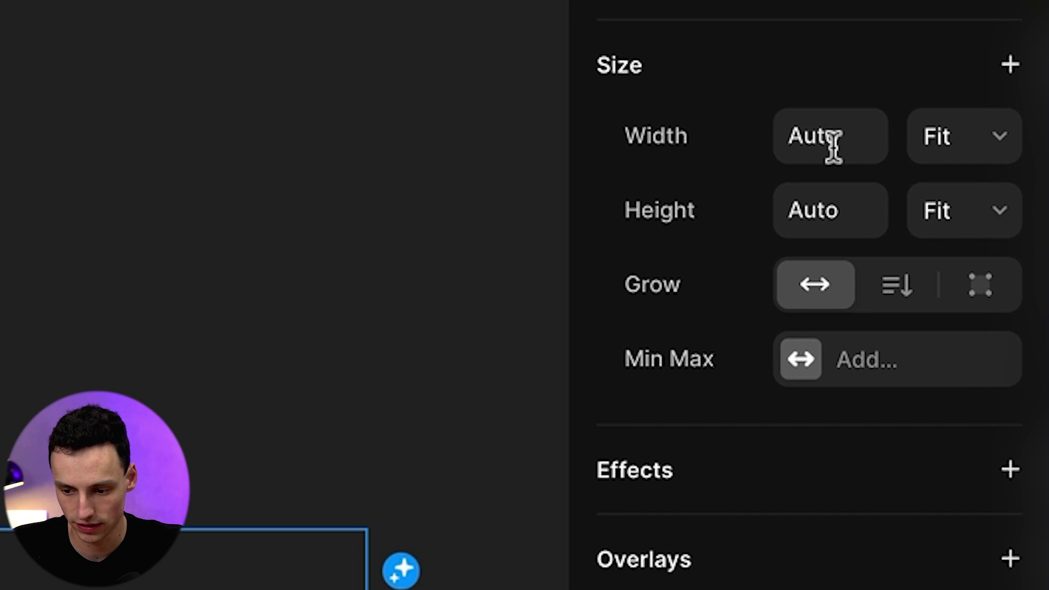
type("350")
key("Return")
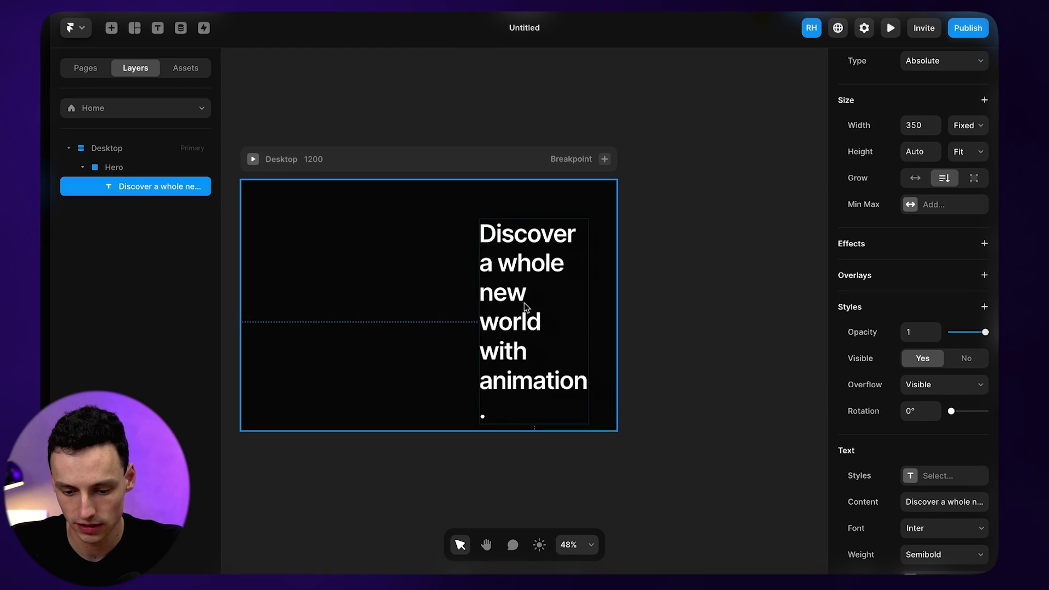
left_click_drag(525, 306, 413, 306)
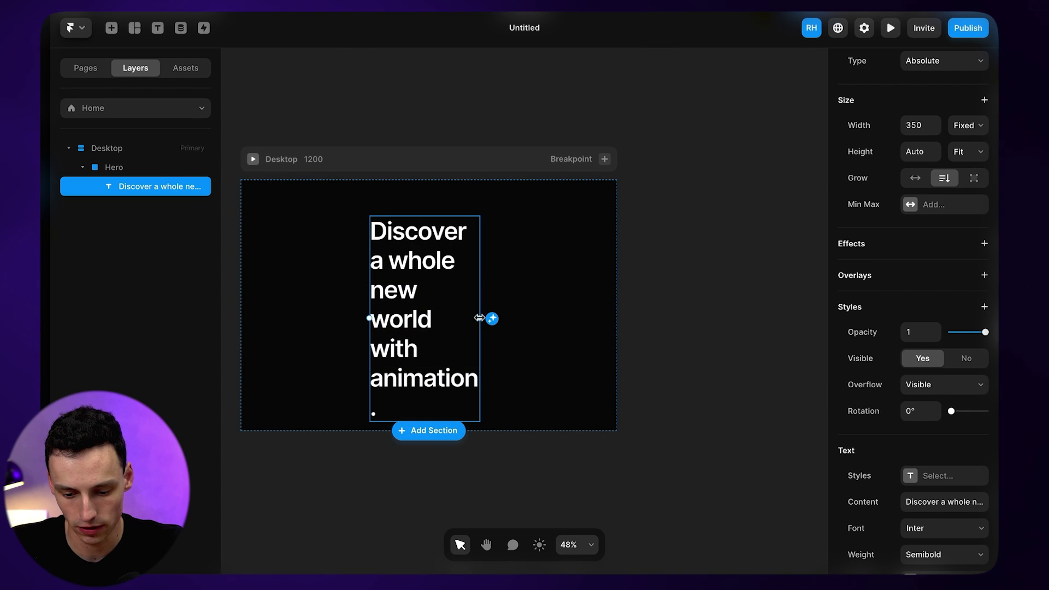
left_click_drag(486, 316, 546, 318)
left_click_drag(401, 321, 321, 263)
Draw a frame around the heading and name it Container
key("f")
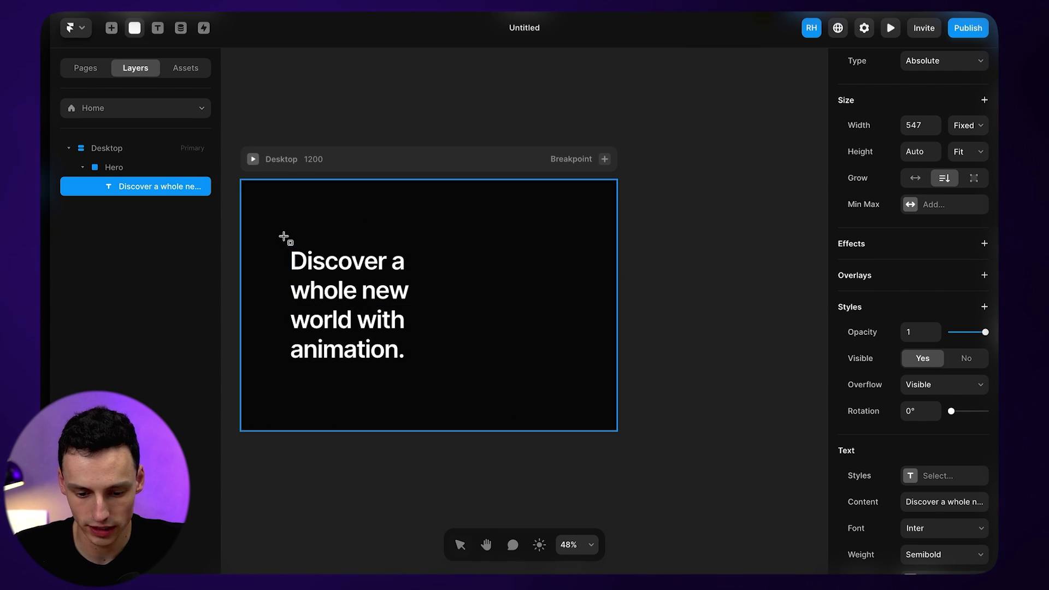
left_click_drag(283, 235, 550, 377)
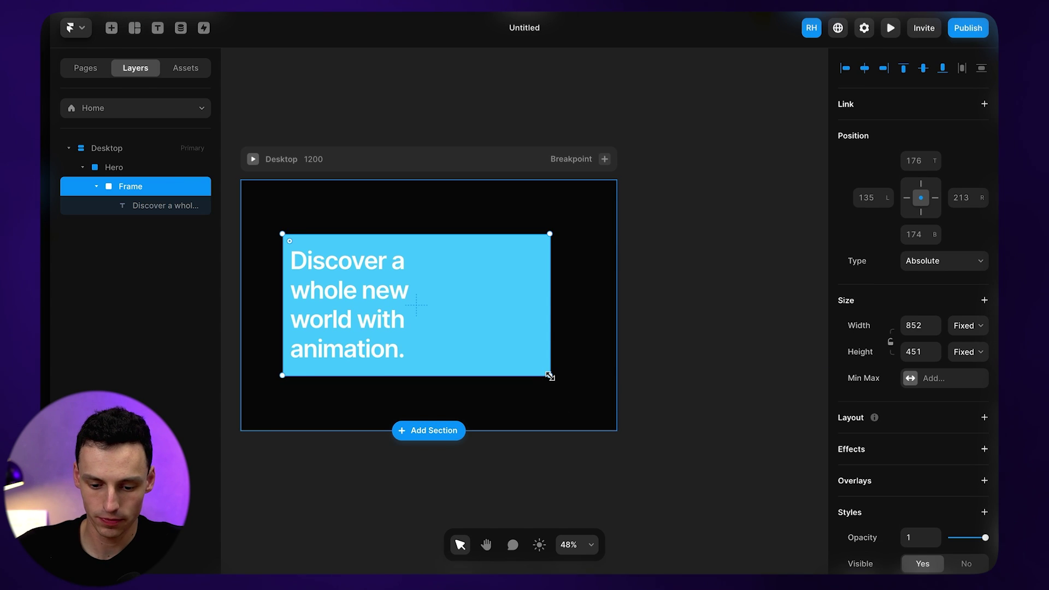
left_click(350, 320)
left_click(173, 191)
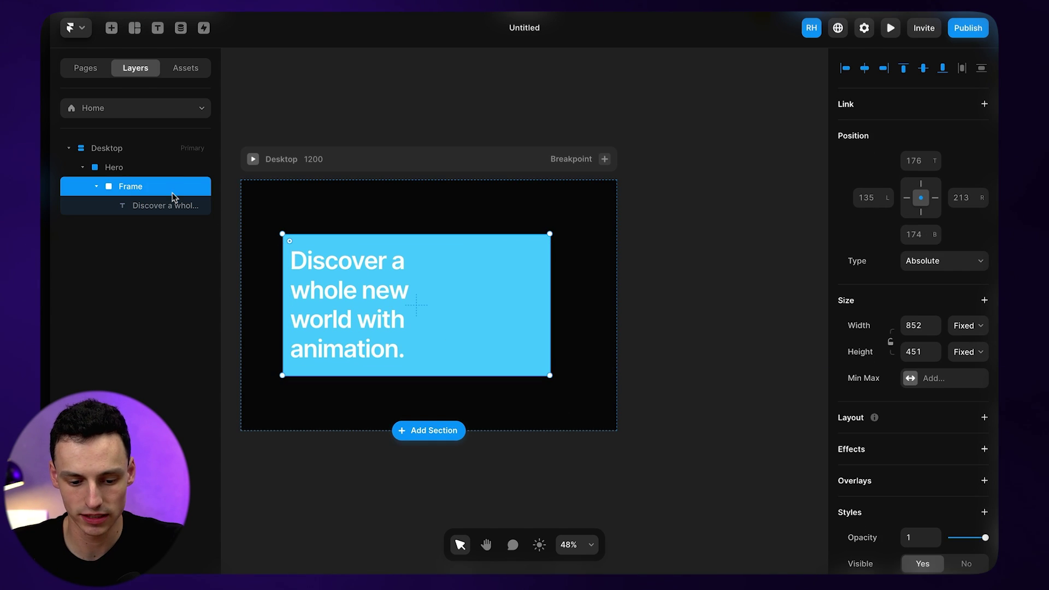
double_click(139, 187)
type("Container")
key("Return")
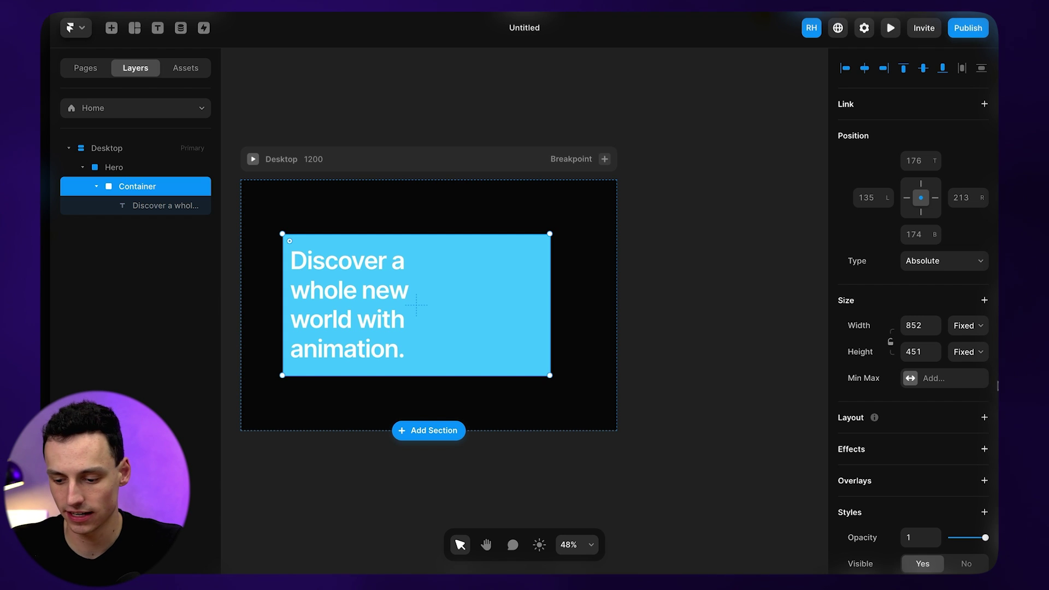
Size Container to 1100 width with auto height, and give Hero a stack layout
left_click(923, 328)
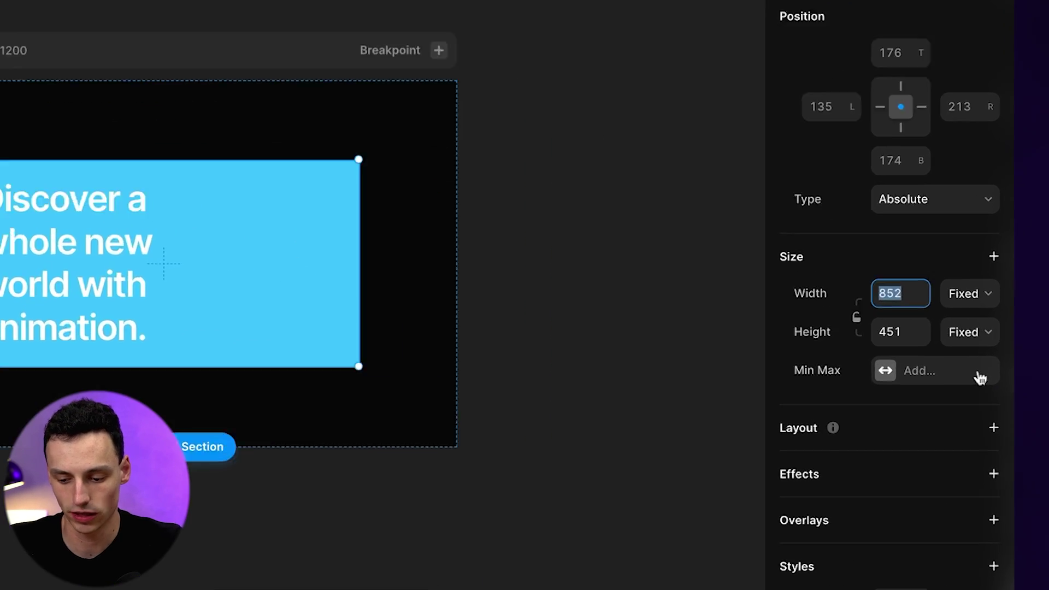
type("100")
key("BackSpace")
key("BackSpace")
type("100px")
key("BackSpace")
key("BackSpace")
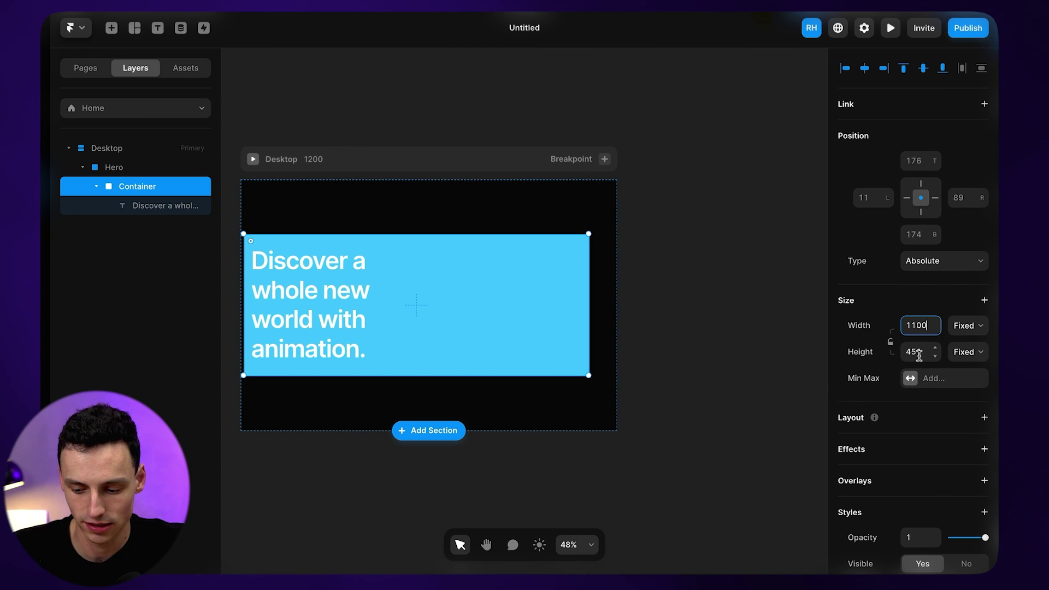
left_click(923, 355)
type("auto")
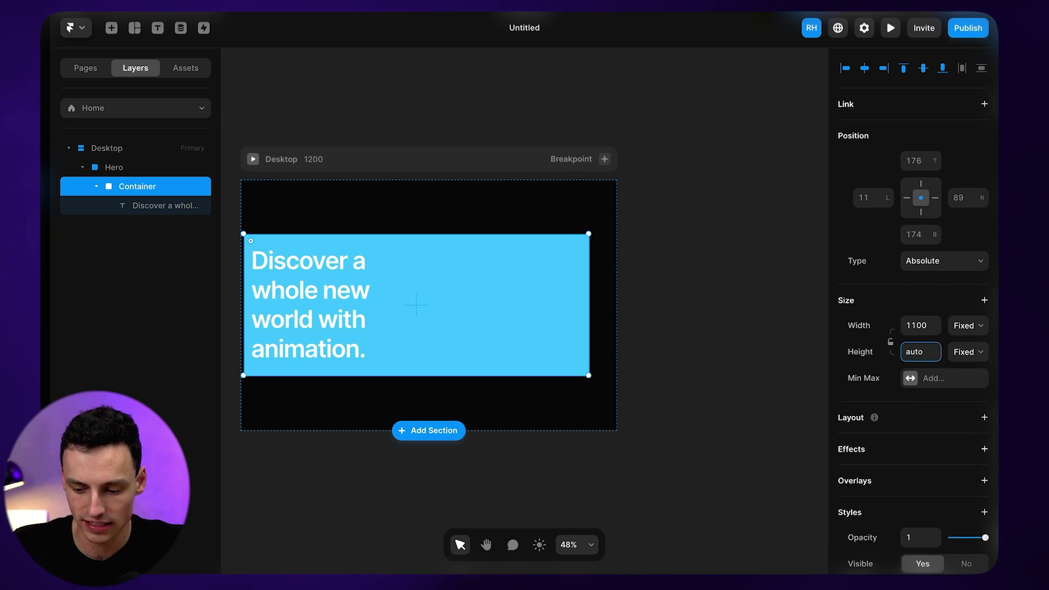
key("Return")
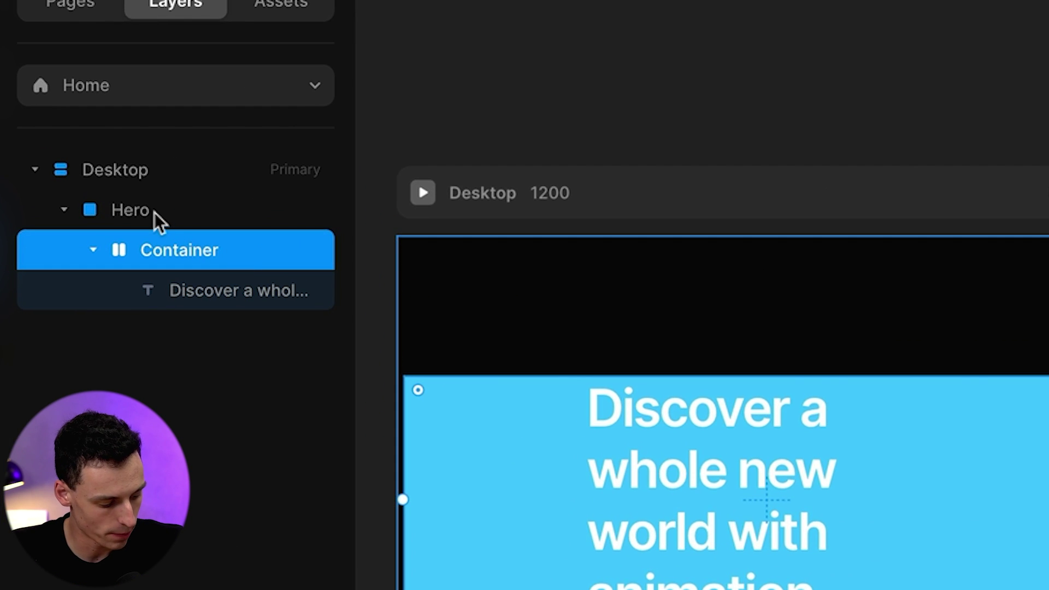
left_click(133, 182)
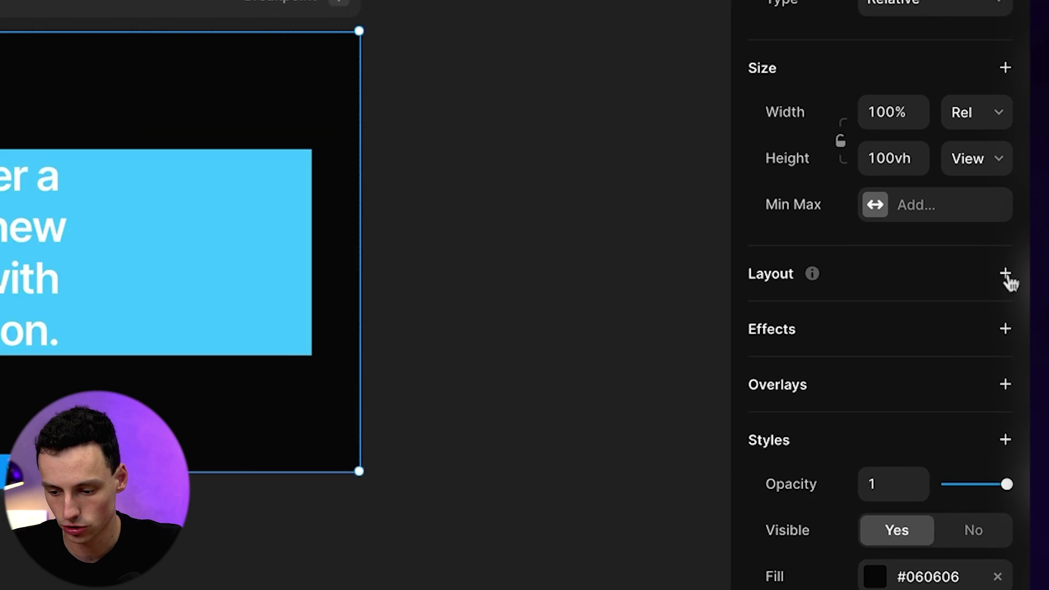
left_click(1038, 329)
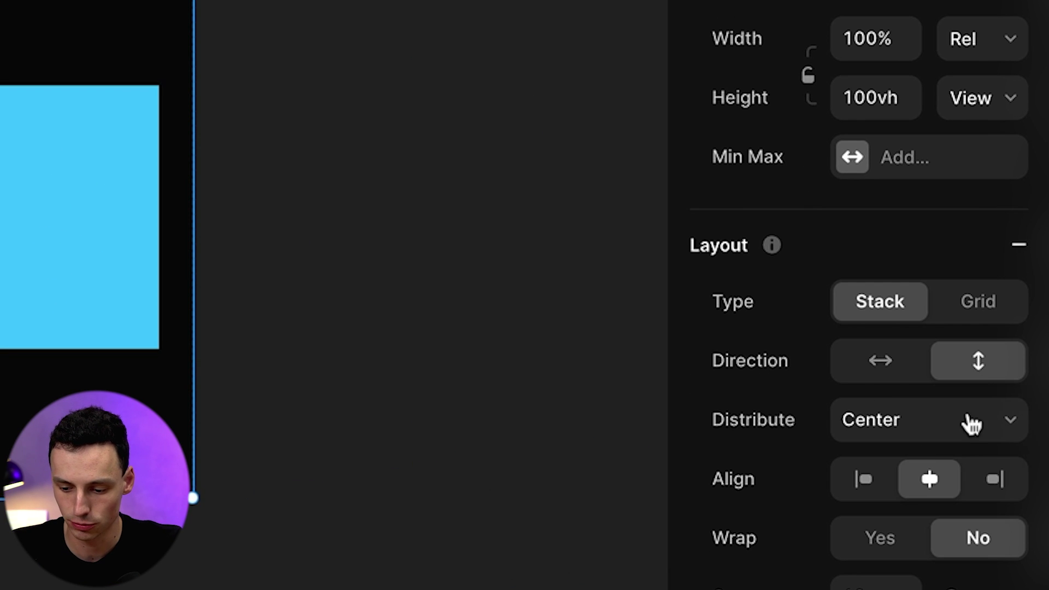
Remove the Container's blue fill and set its content distribution to Start
left_click(82, 235)
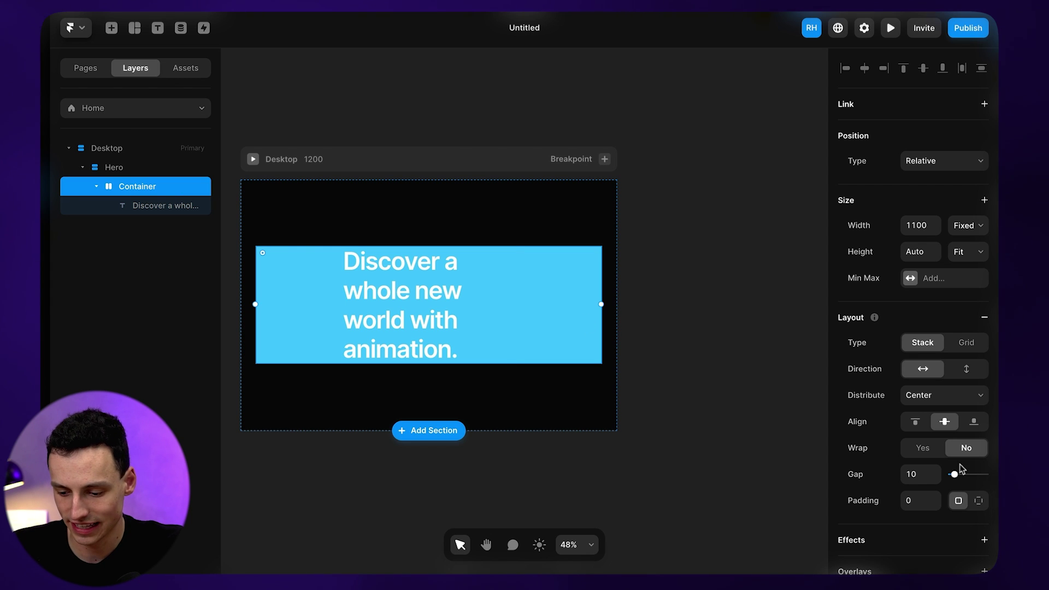
scroll(962, 468, "down", 4)
left_click(982, 483)
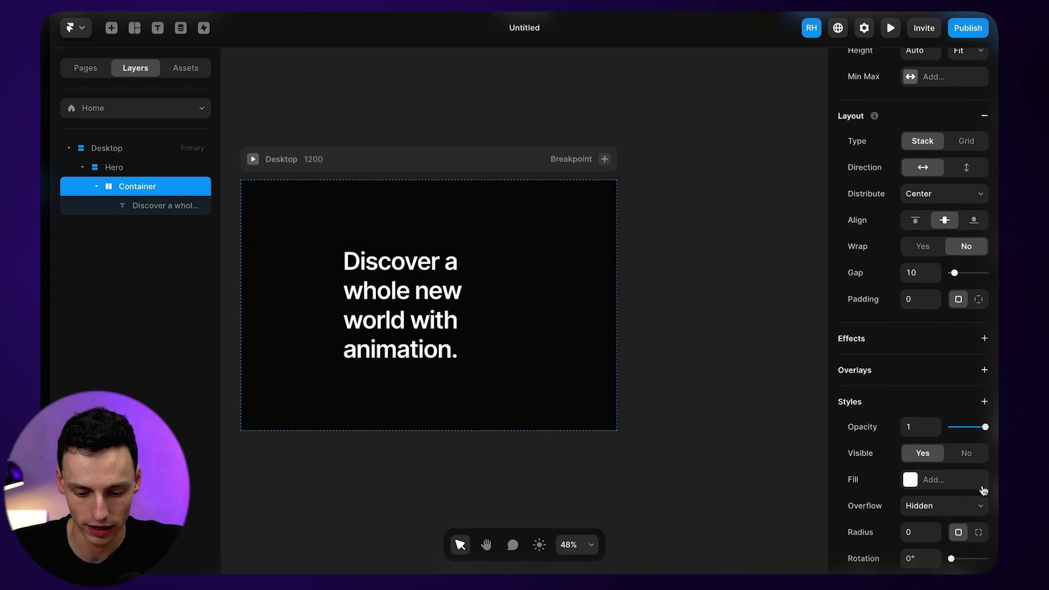
scroll(941, 244, "up", 3)
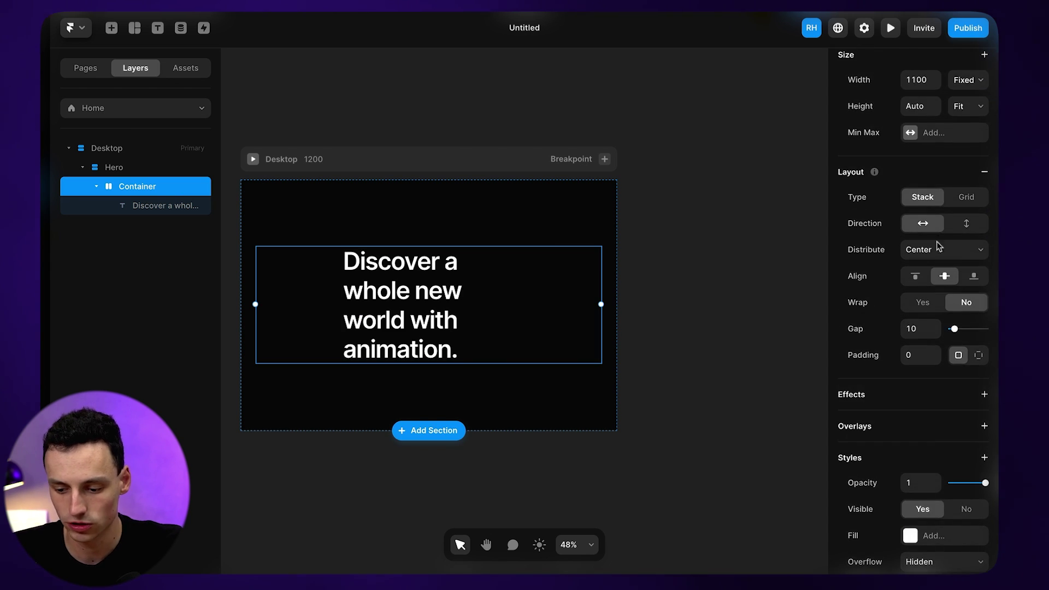
left_click(938, 250)
left_click(922, 238)
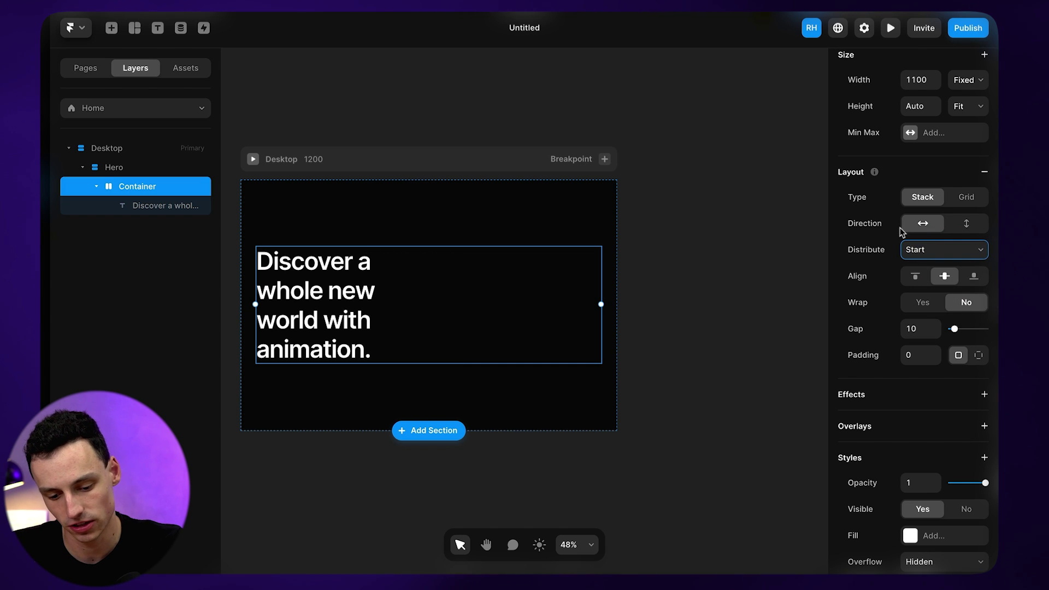
left_click(656, 216)
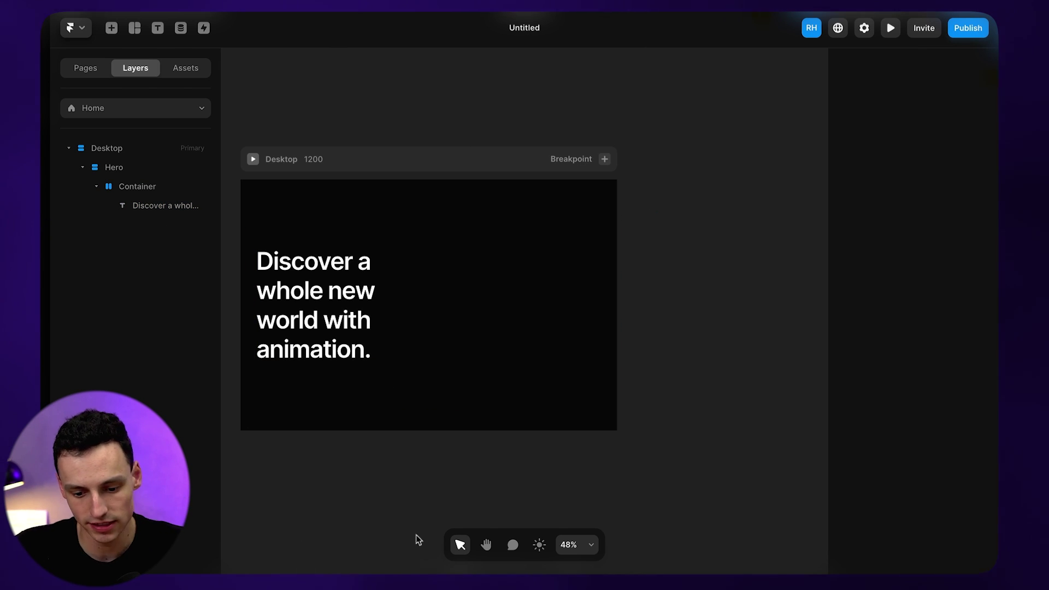
Draw a new frame below the headline for the button
left_click(111, 27)
type("butt")
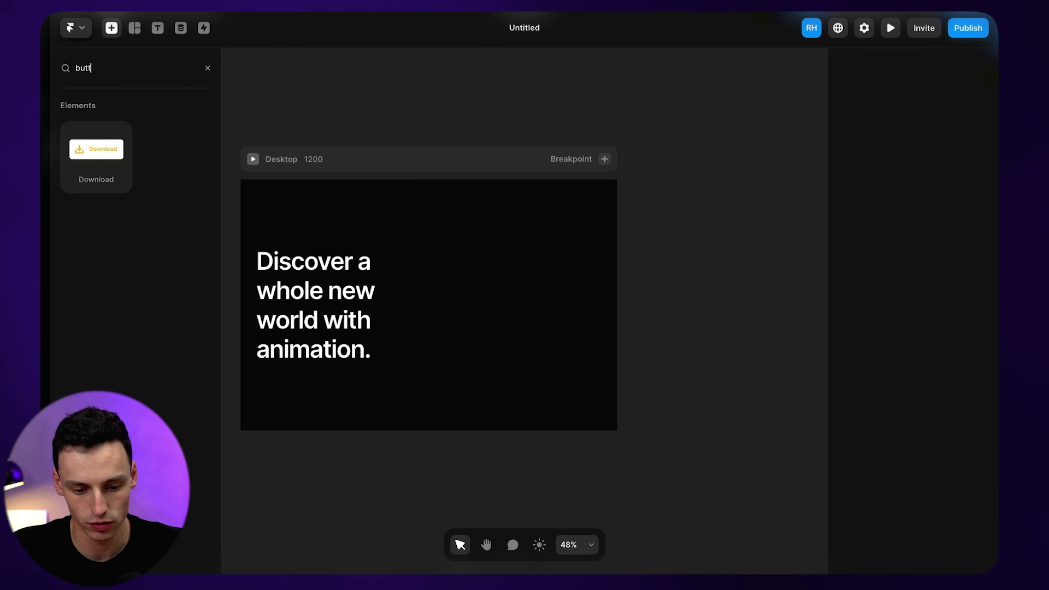
key("BackSpace")
key("BackSpace")
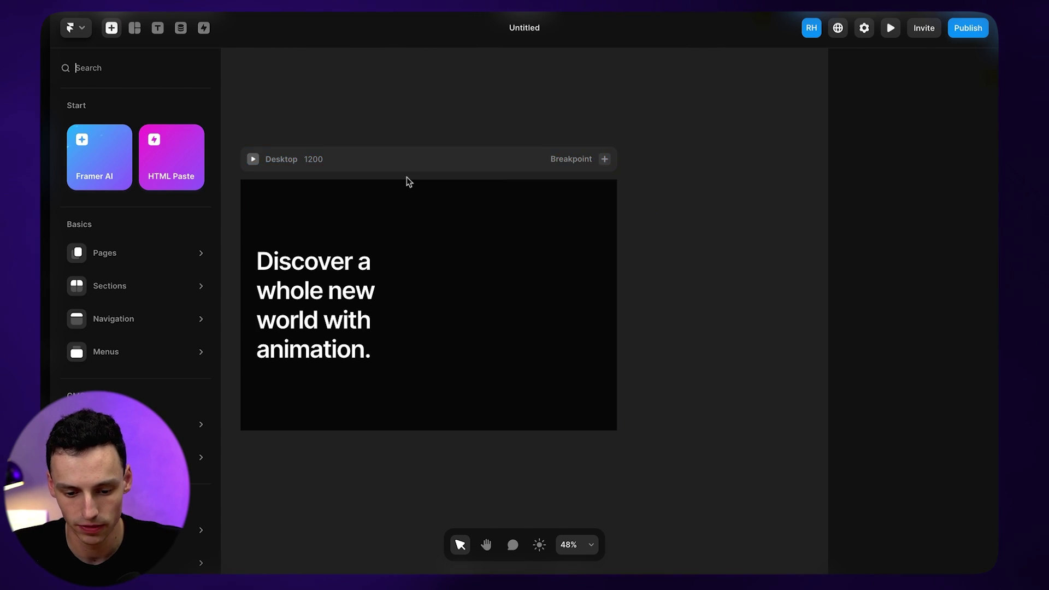
key("Escape")
key("f")
left_click_drag(272, 373, 338, 396)
scroll(313, 389, "up", 2)
Add the text 'Get started' inside the new frame
key("t")
left_click(431, 356)
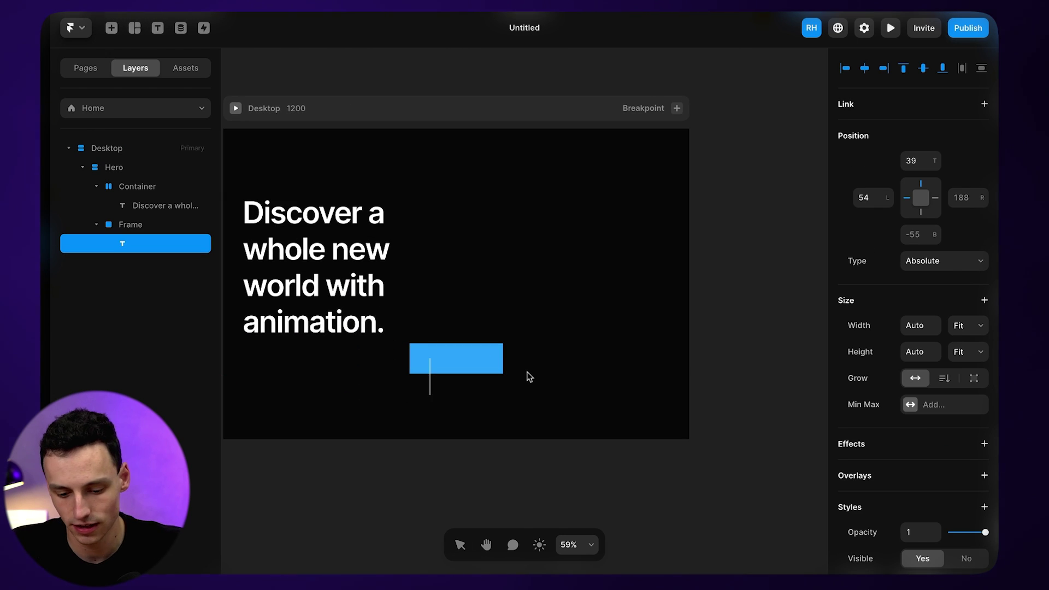
type("Get started")
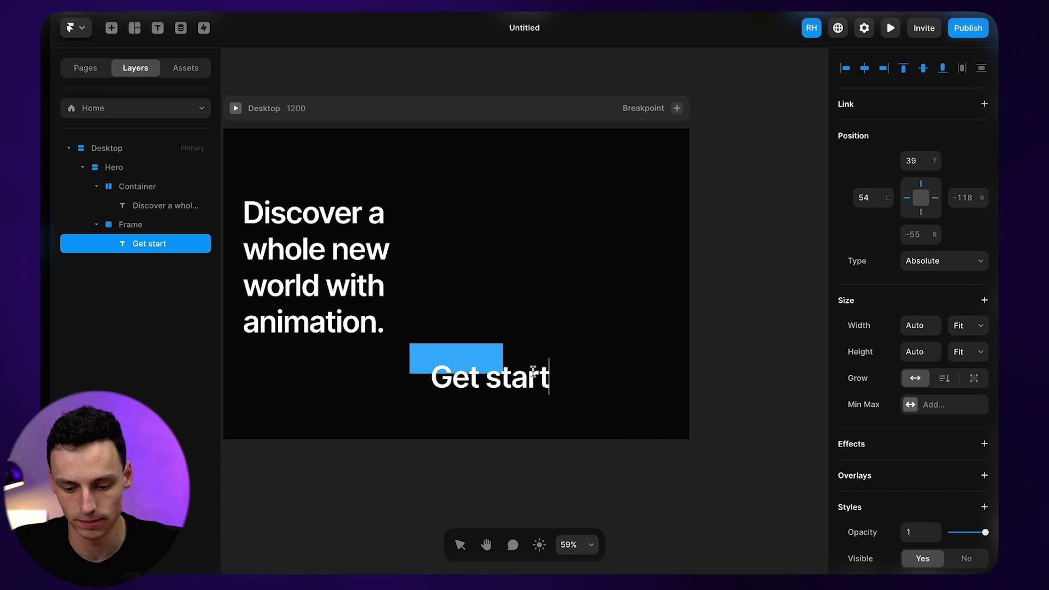
key("Escape")
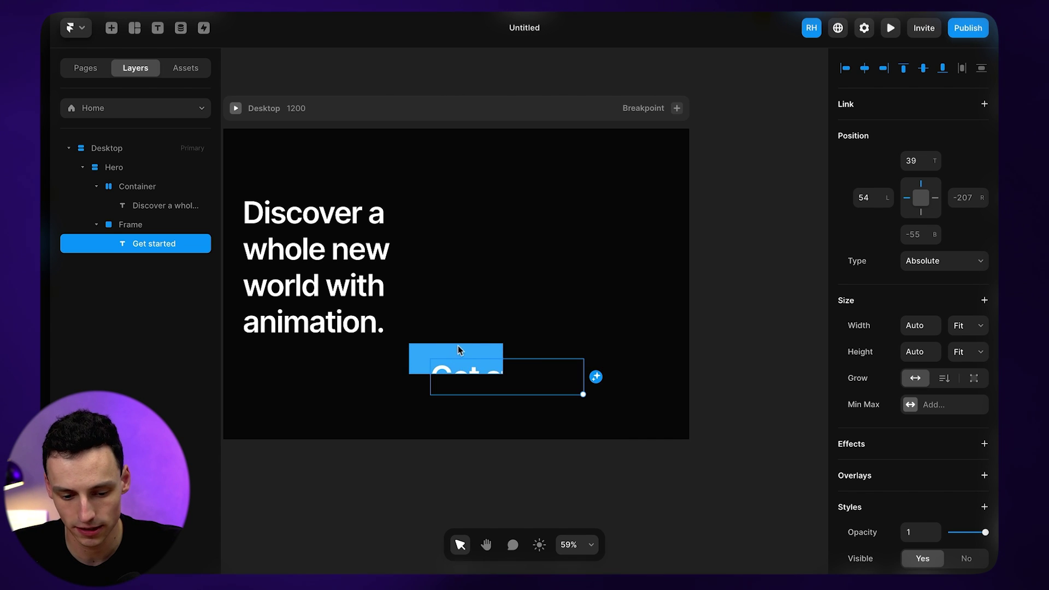
scroll(913, 382, "down", 6)
left_click(917, 478)
Set the label size to 24 and rename its frame to Button
type("24")
left_click(484, 354)
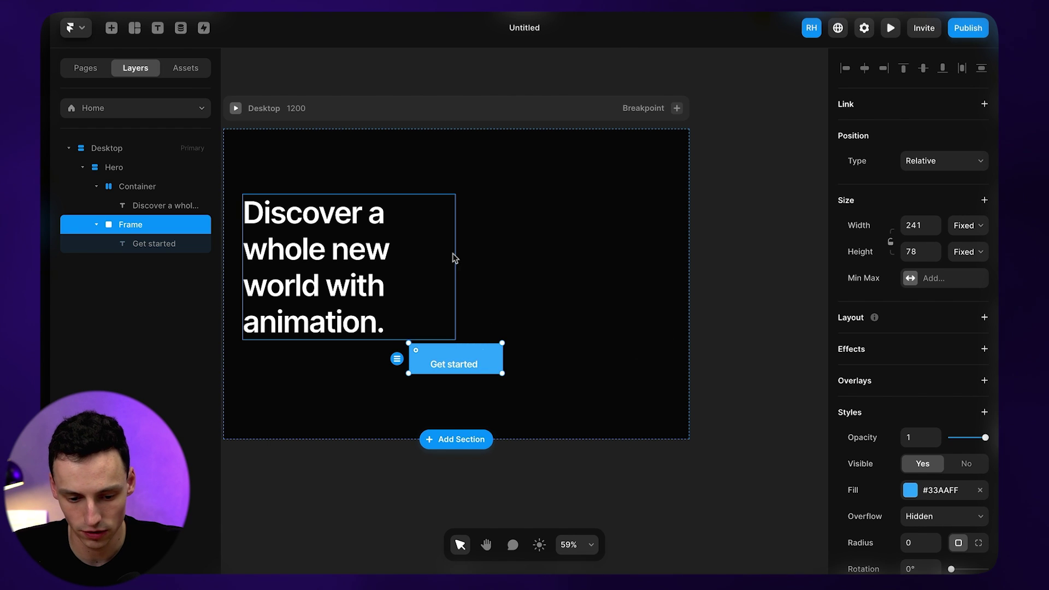
double_click(134, 225)
type("B")
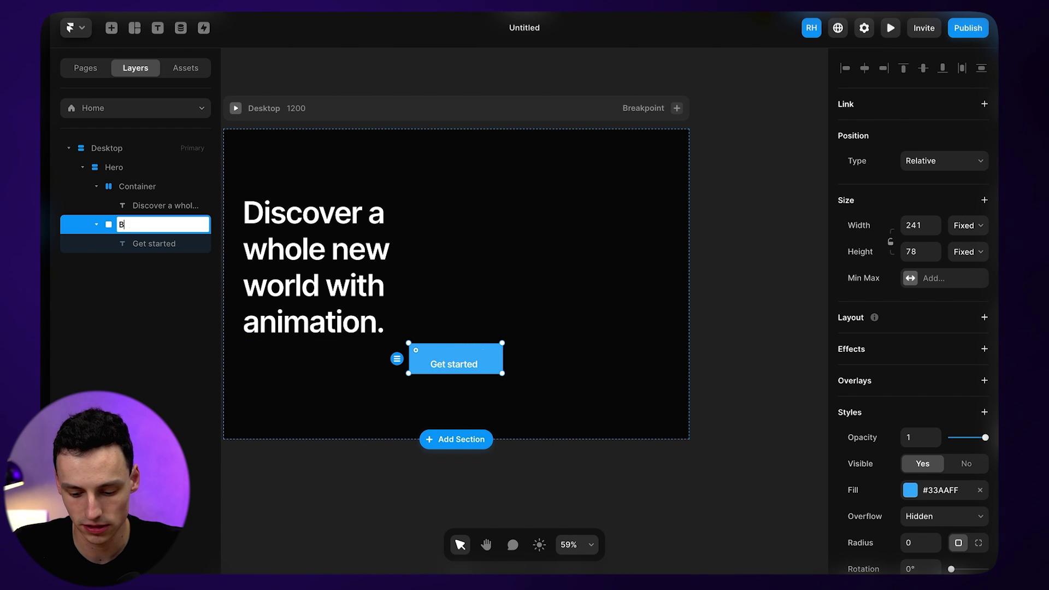
type("utton")
key("Return")
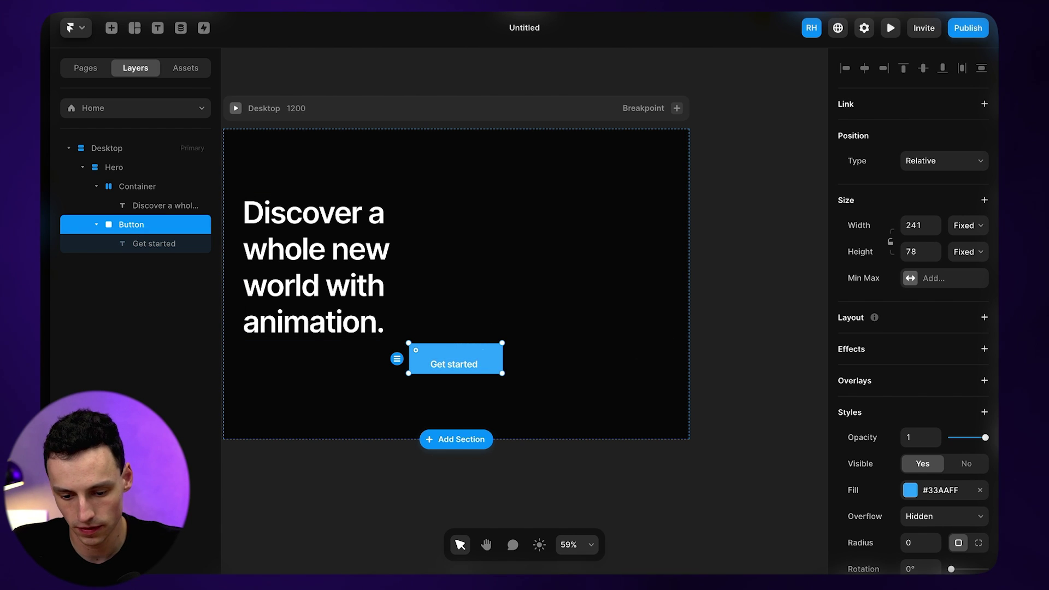
Give the Button a stack layout with auto width and auto height
left_click(984, 318)
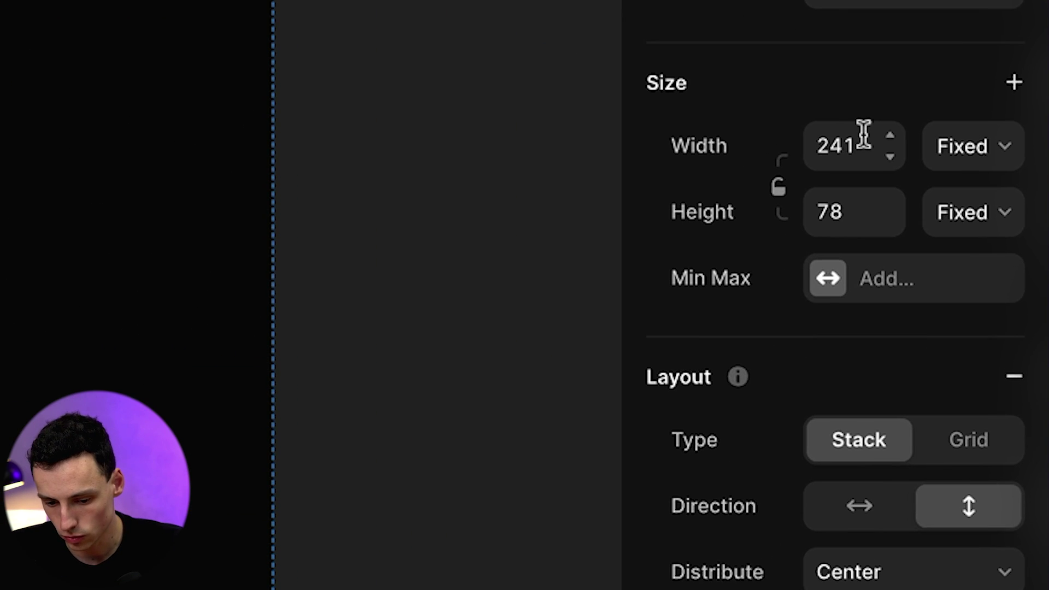
left_click(863, 134)
type("auto")
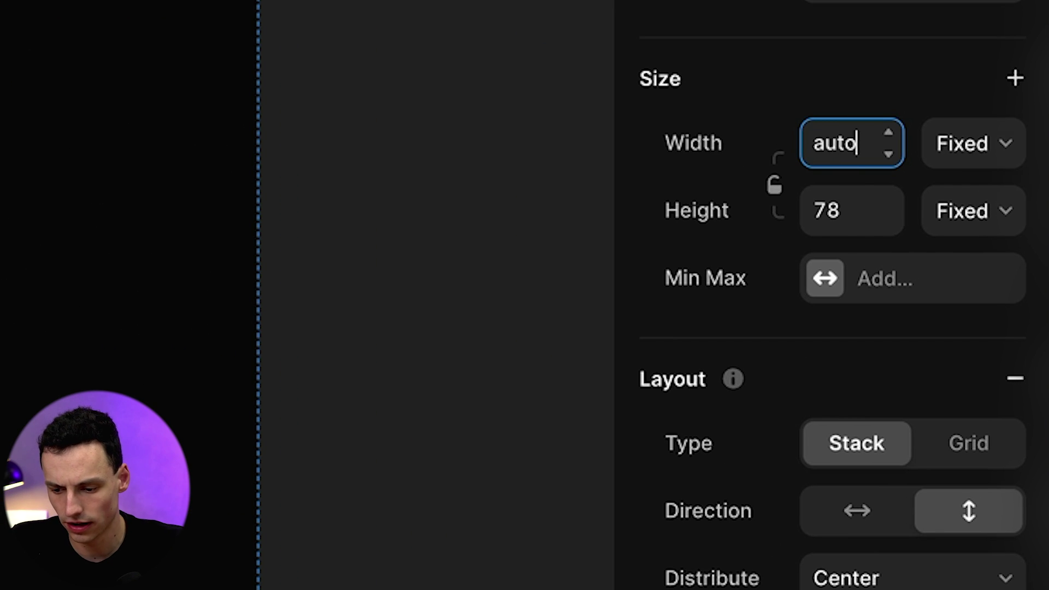
key("Return")
left_click(852, 212)
type("auto")
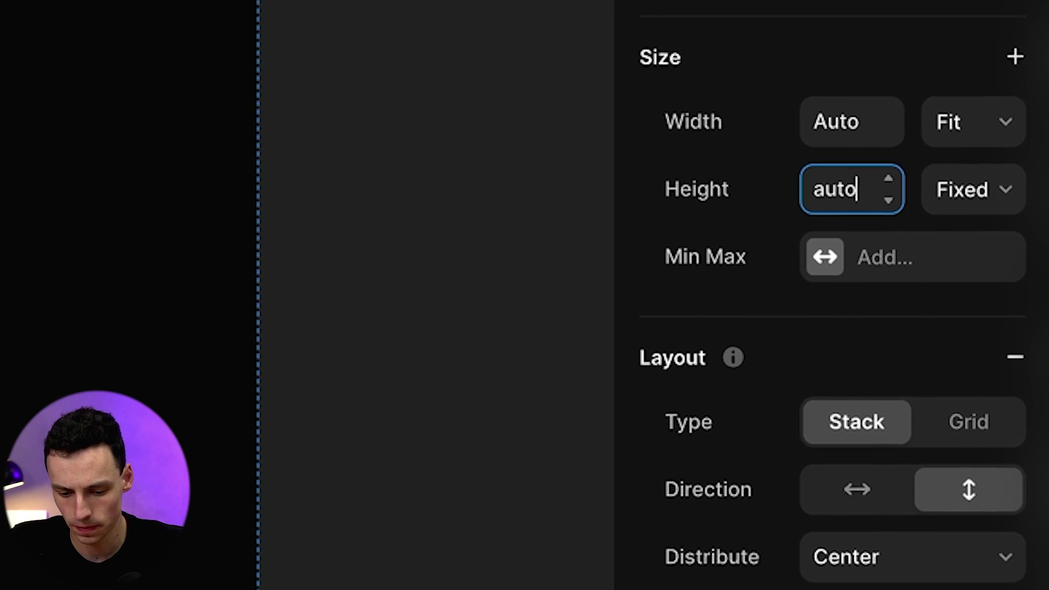
key("Return")
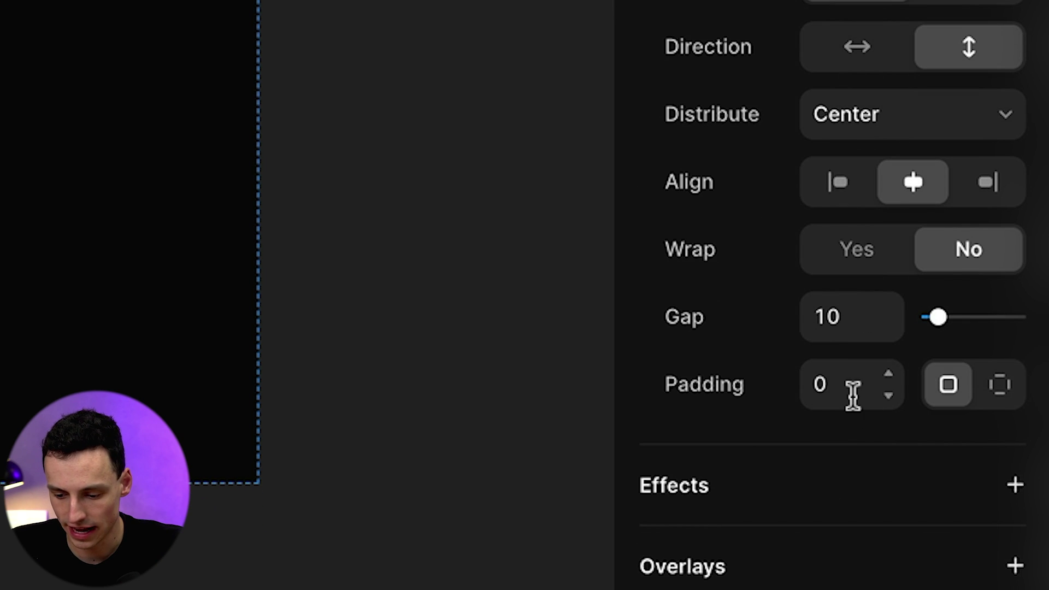
Set the Button padding to 15 left/right and 12 top/bottom
left_click(852, 396)
type("15")
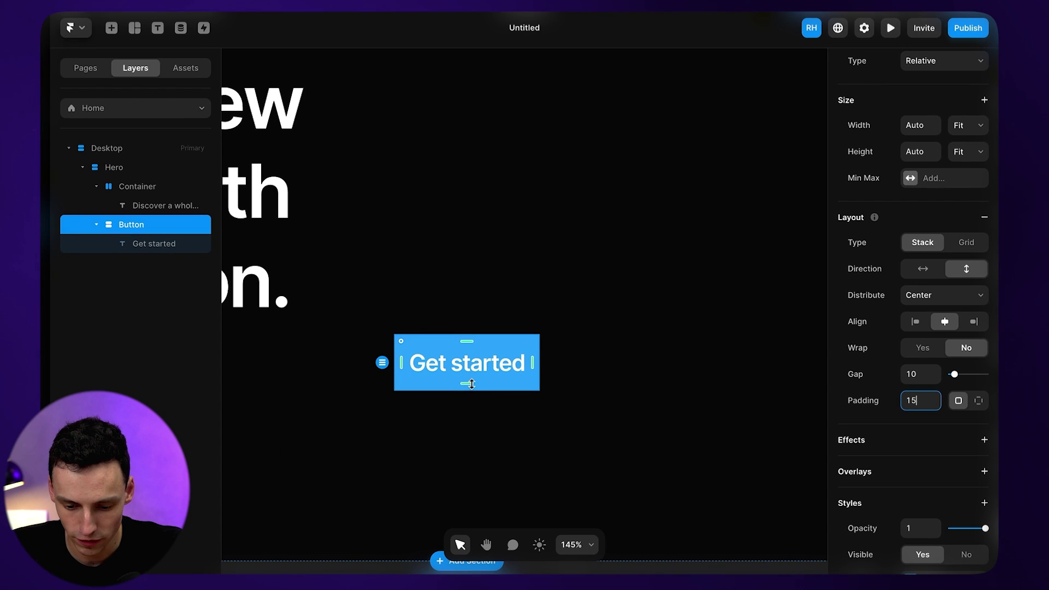
left_click_drag(472, 384, 471, 379)
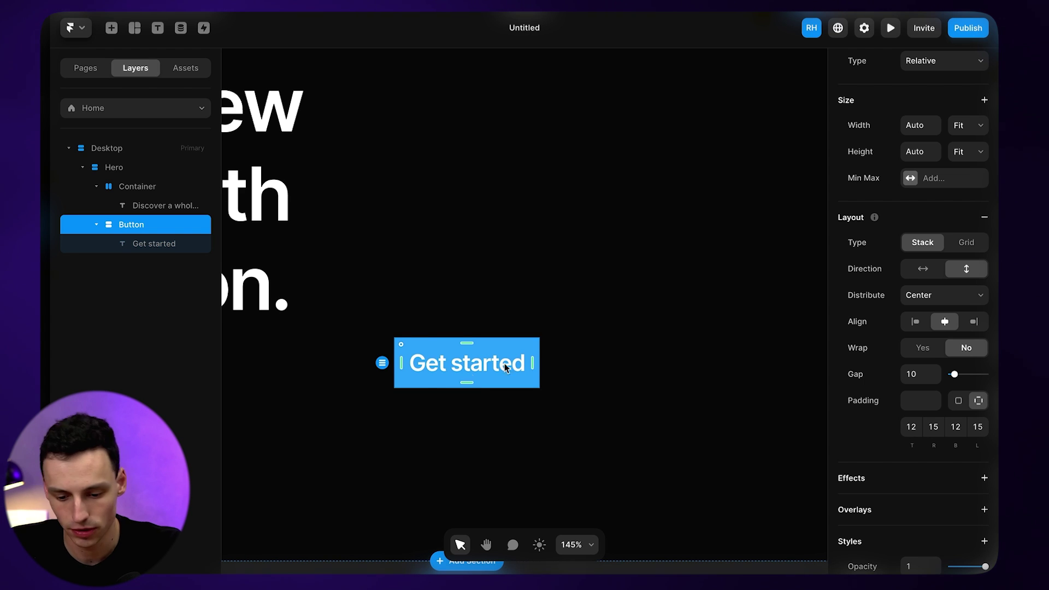
key("shift+1")
scroll(951, 426, "down", 5)
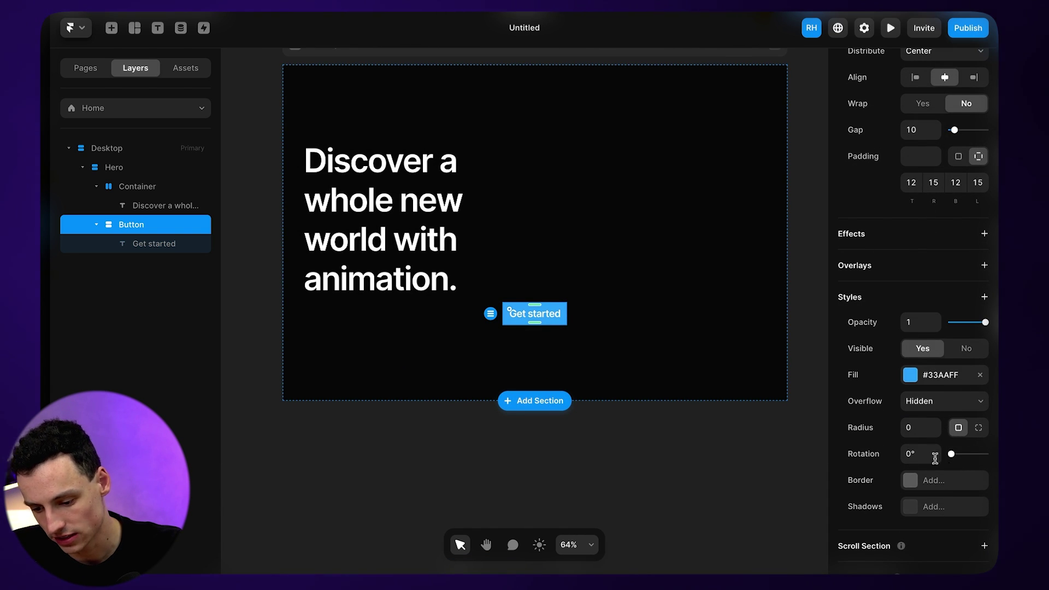
Give the button a 6 px corner radius and a pink #F7119C fill
left_click(915, 435)
type("4")
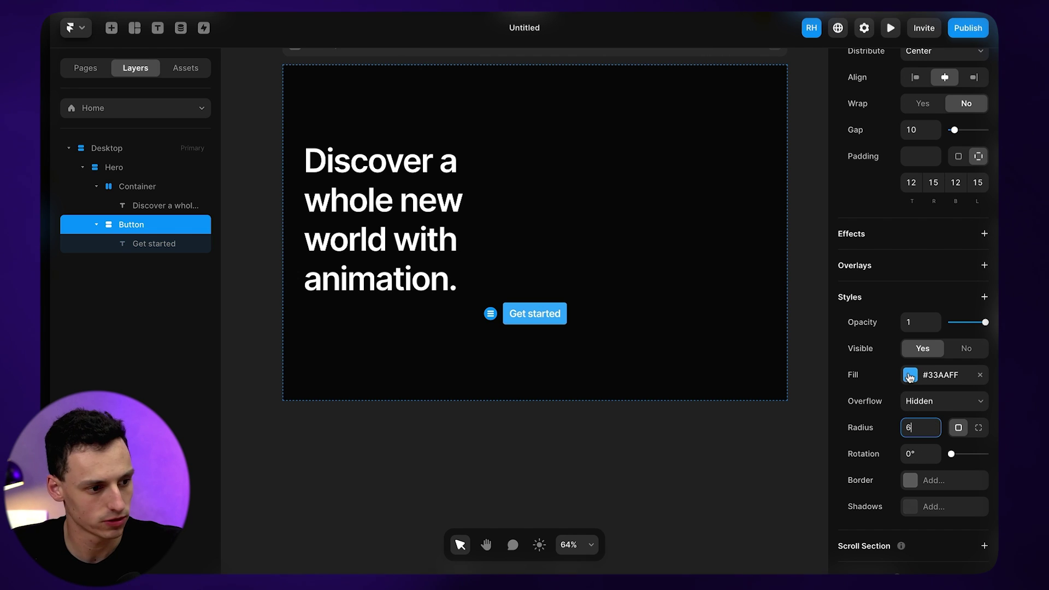
key("Return")
key("Escape")
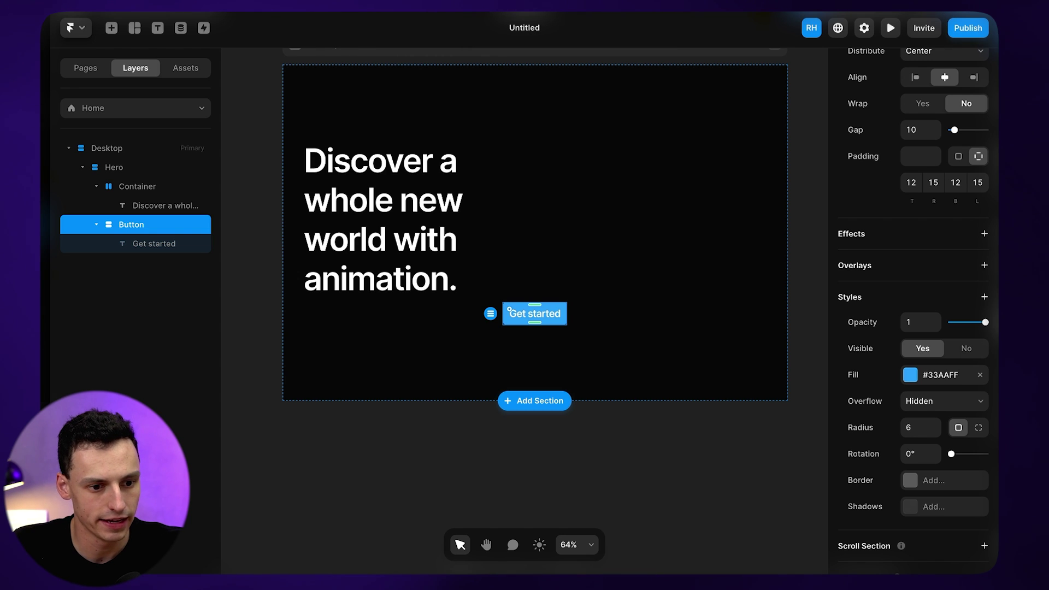
left_click(922, 382)
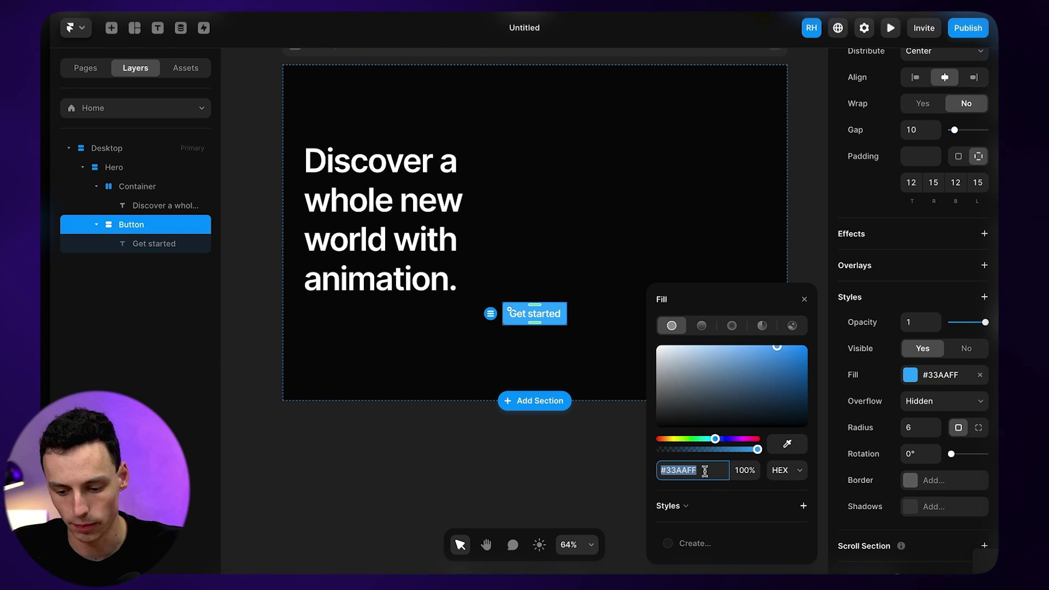
key("Return")
left_click(611, 423)
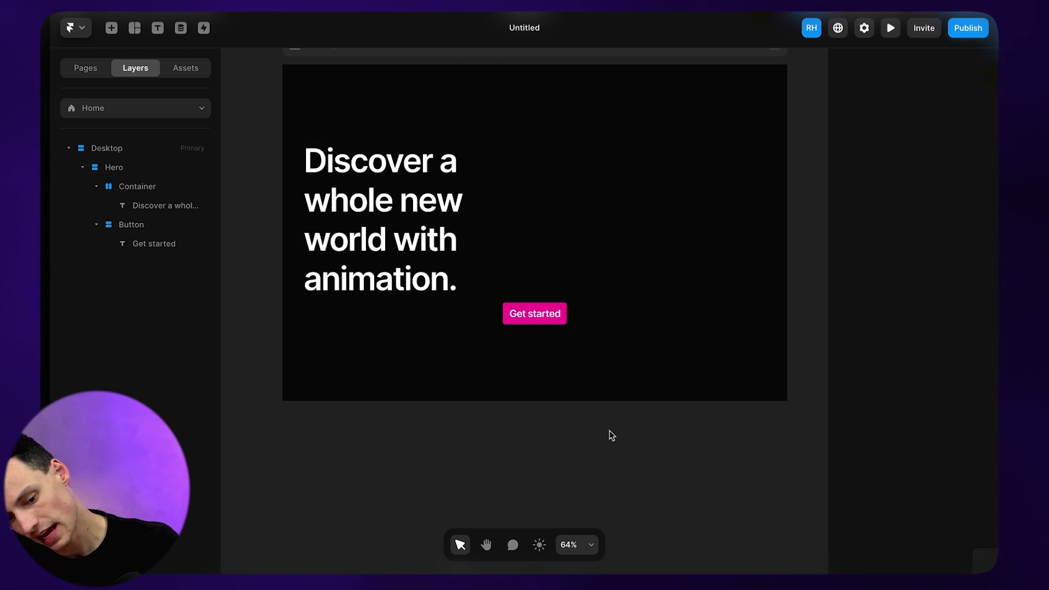
Set the 'Get started' label font size to 18
left_click(529, 312)
left_click(920, 378)
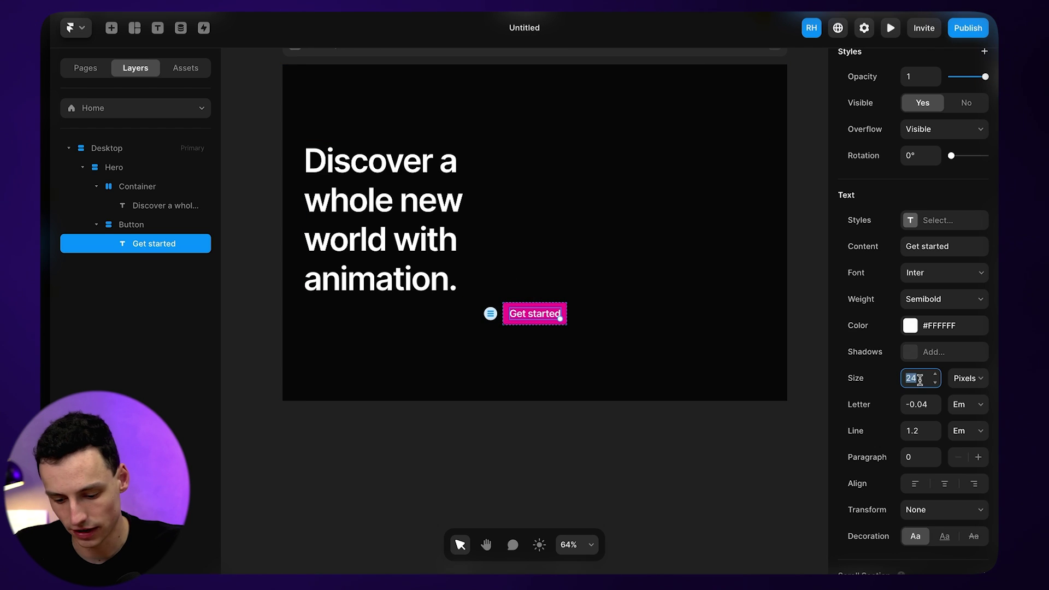
type("18")
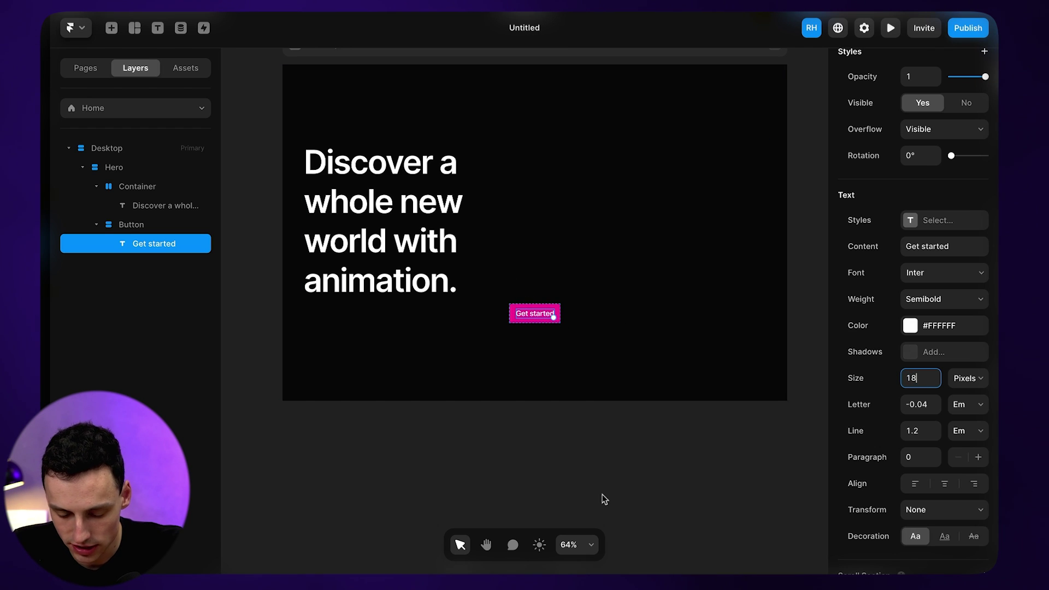
left_click(602, 497)
Tighten the headline's line height to 1
scroll(583, 335, "up", 3)
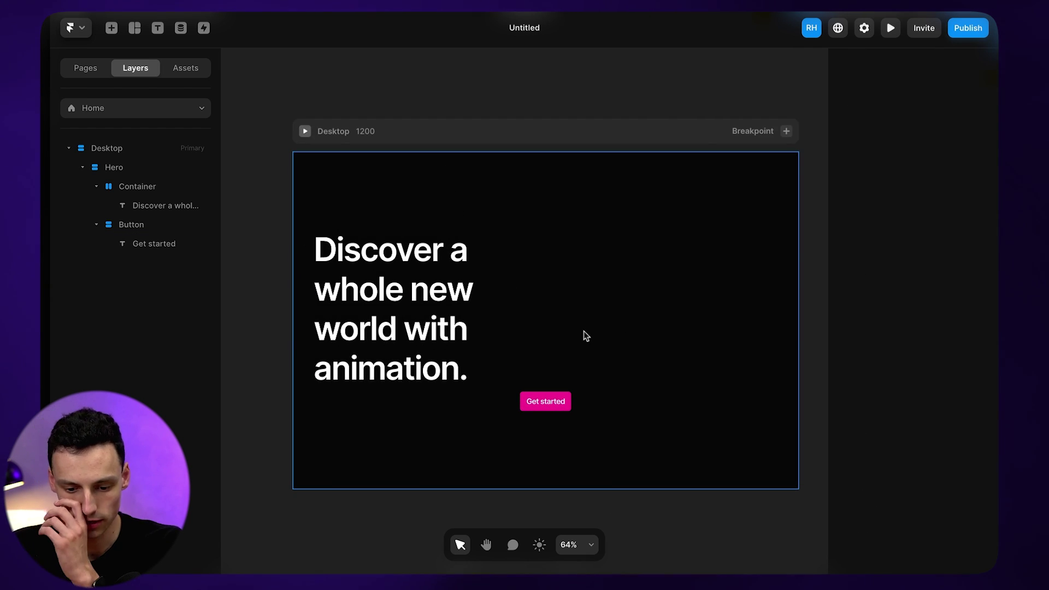
left_click(539, 333)
scroll(991, 456, "down", 10)
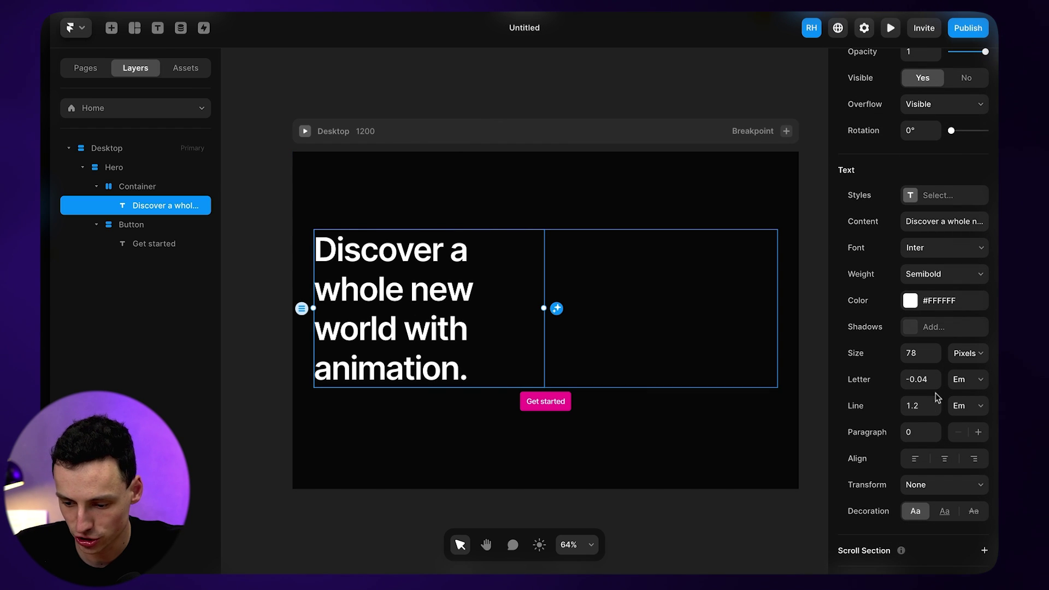
left_click(935, 410)
left_click(935, 410)
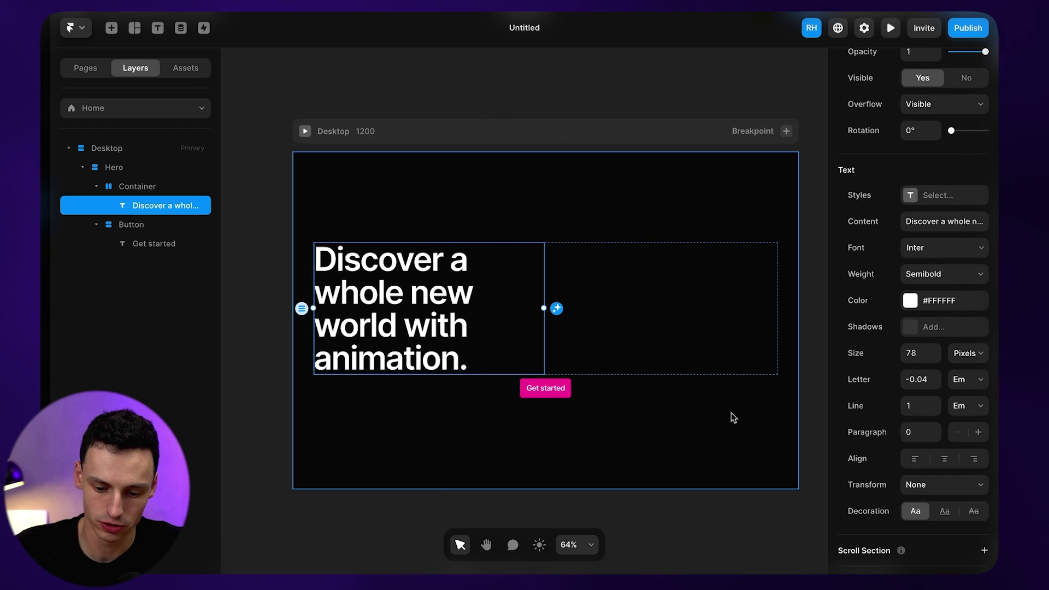
Select the Button frame and convert it with Create Component
left_click(569, 388)
left_click(570, 388)
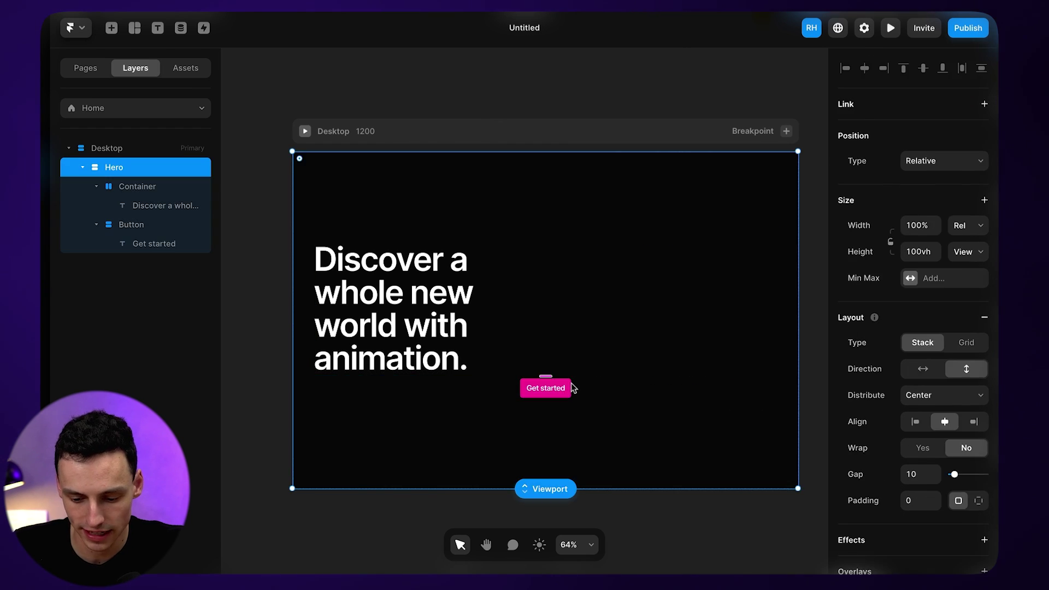
left_click(566, 386)
right_click(566, 387)
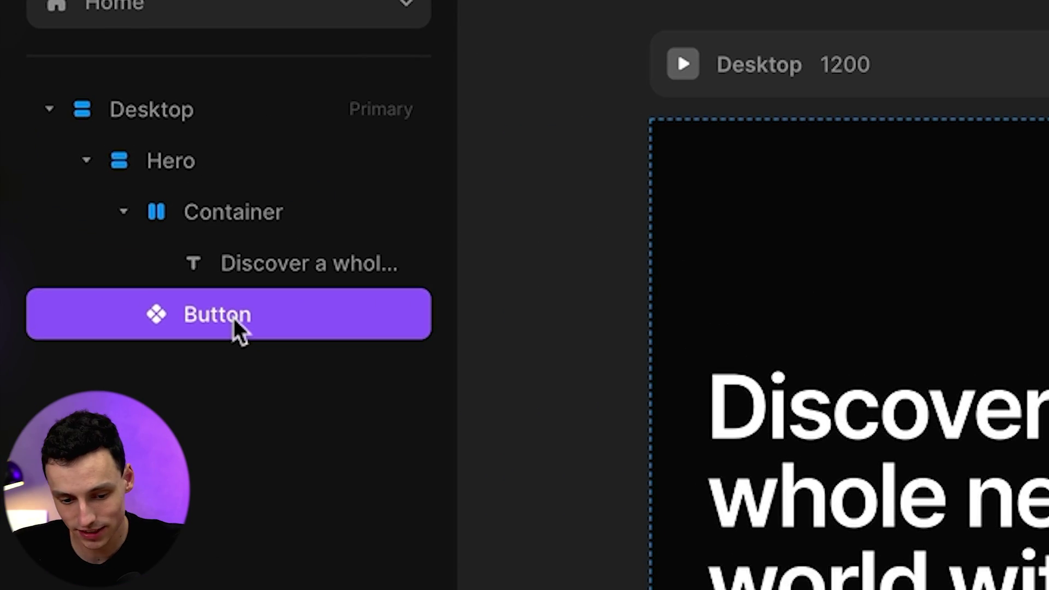
Move the Get started button into the headline's Container, keeping Start distribution
left_click_drag(233, 322, 284, 279)
left_click(299, 221)
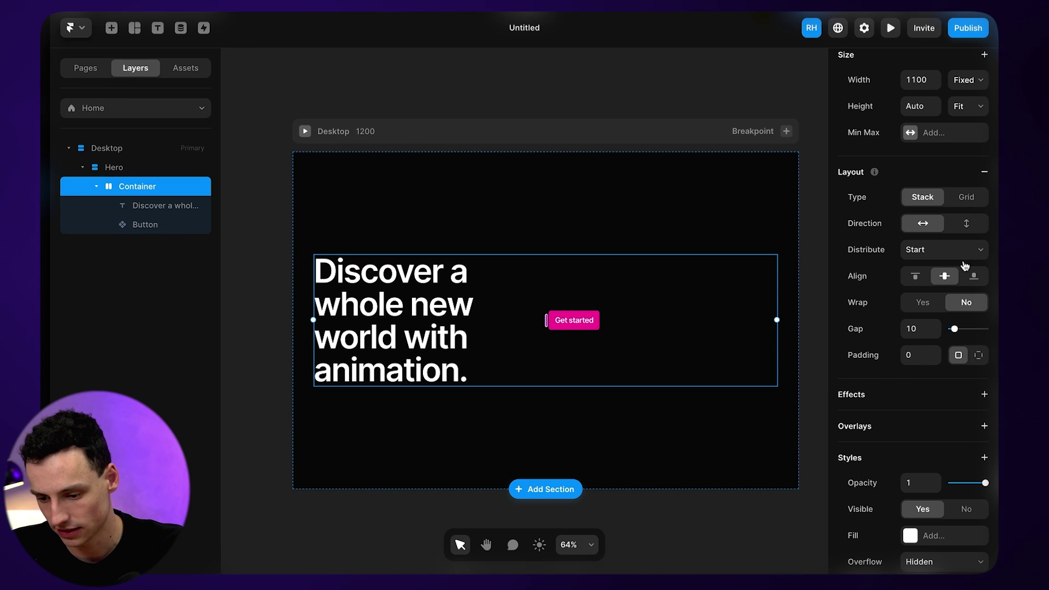
left_click(956, 252)
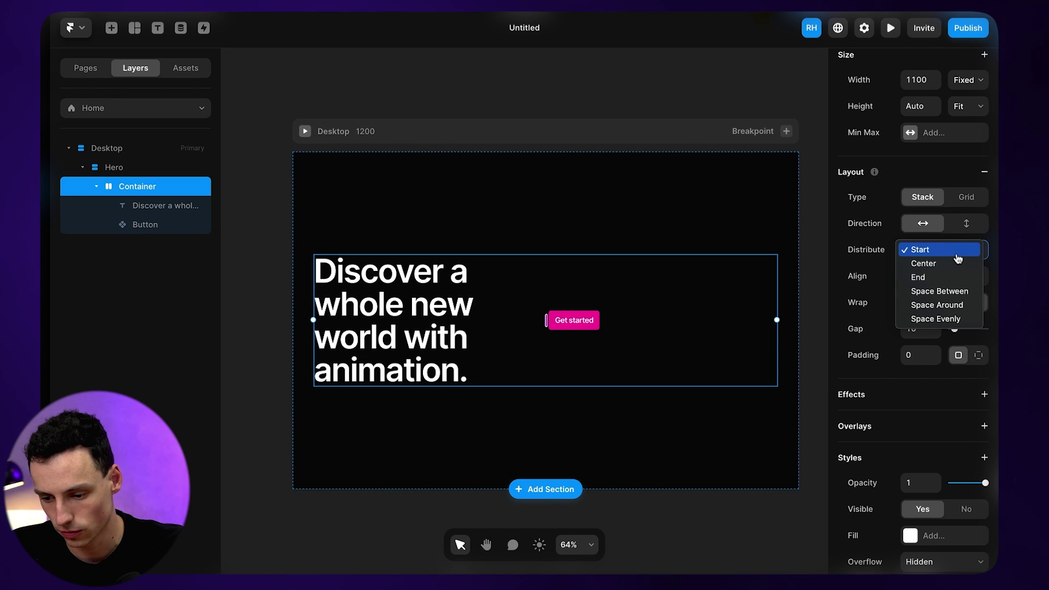
left_click(957, 255)
left_click(950, 251)
left_click(951, 253)
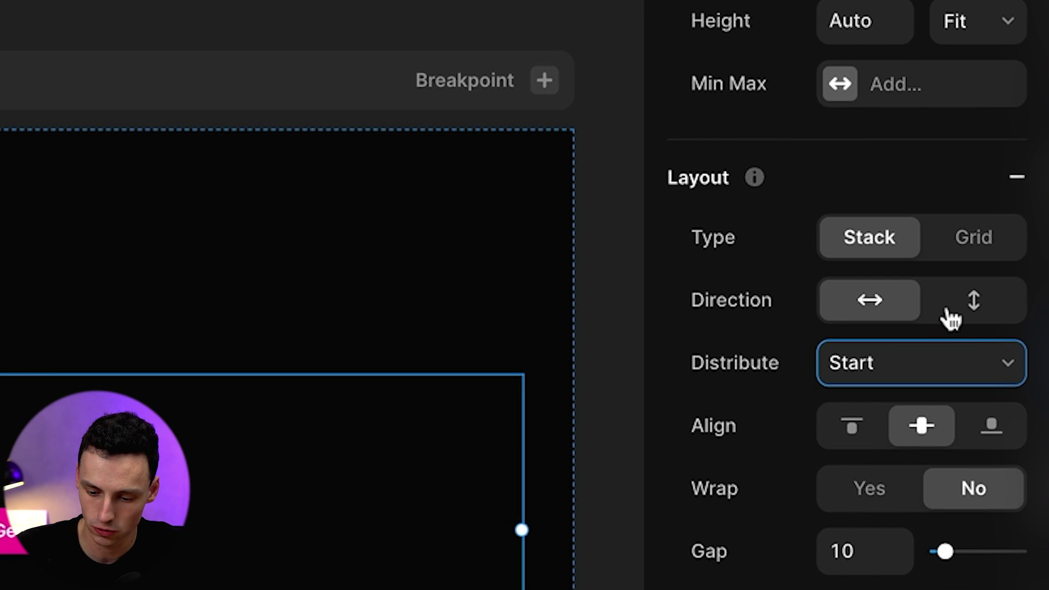
Stack the headline and button vertically, left-aligned 30 px apart, then bring up Spline Community
left_click(950, 319)
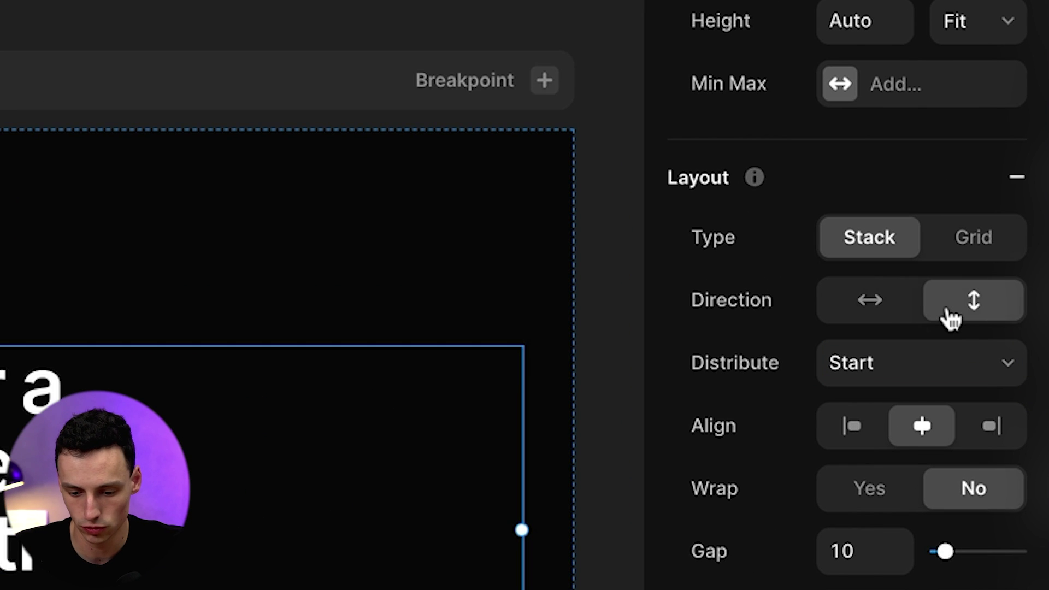
left_click(855, 427)
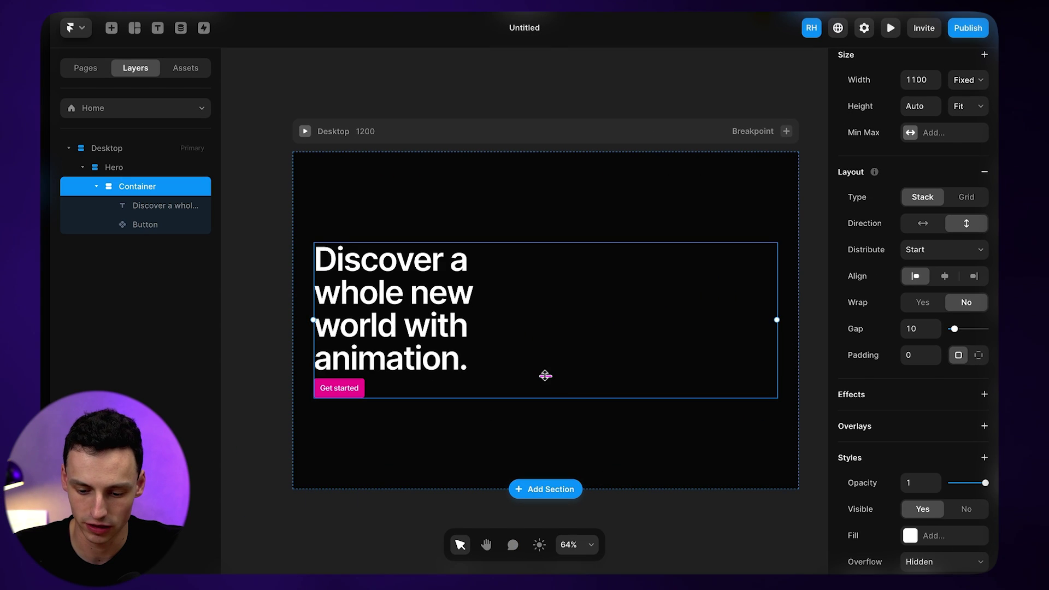
left_click_drag(543, 372, 543, 379)
left_click(590, 115)
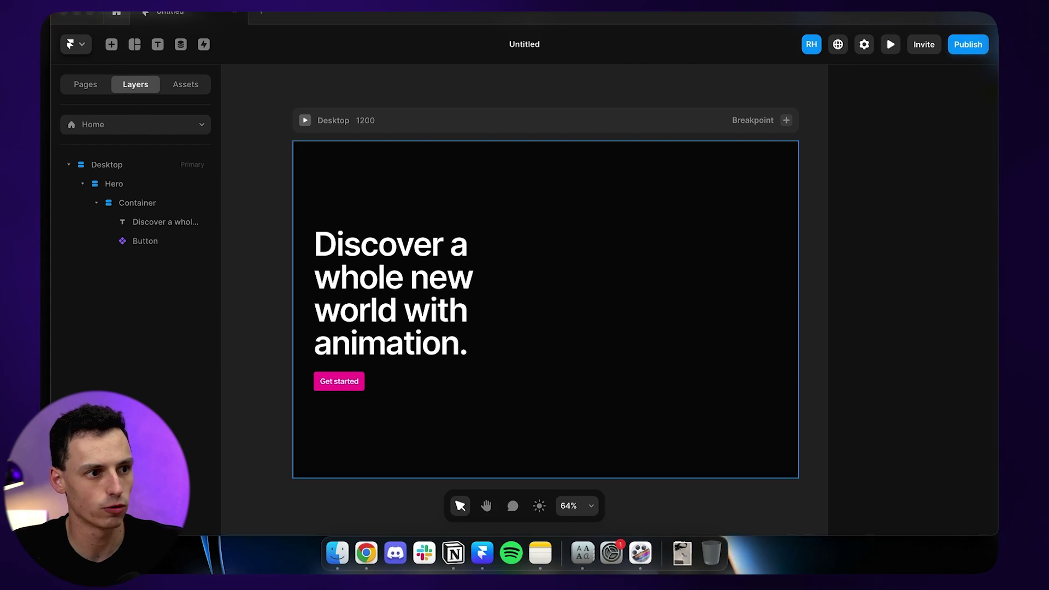
key("super+Tab")
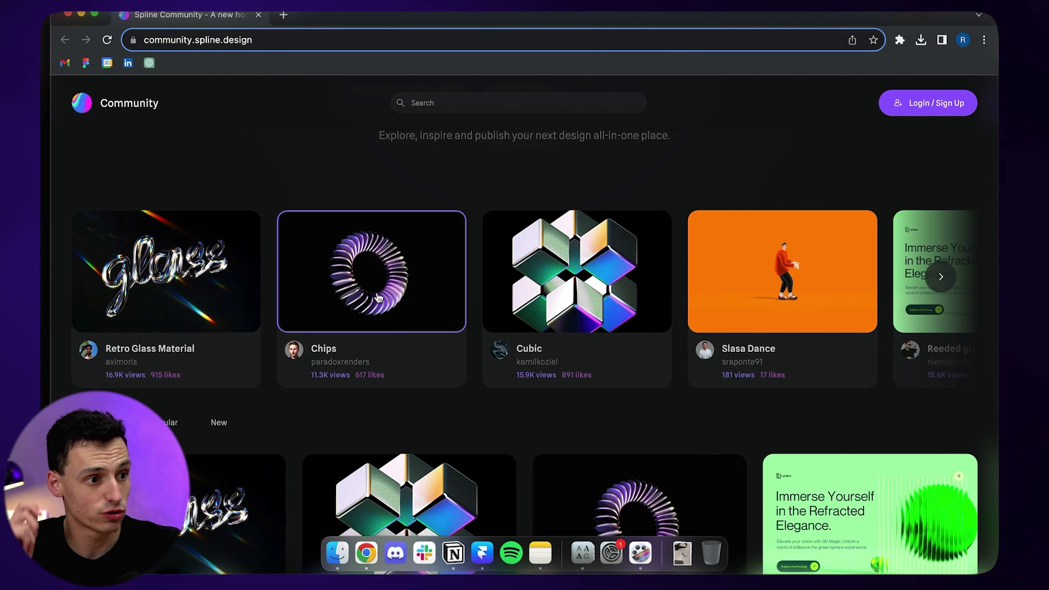
Open the Chips 3D ring project page from the Spline Community gallery
left_click(377, 297)
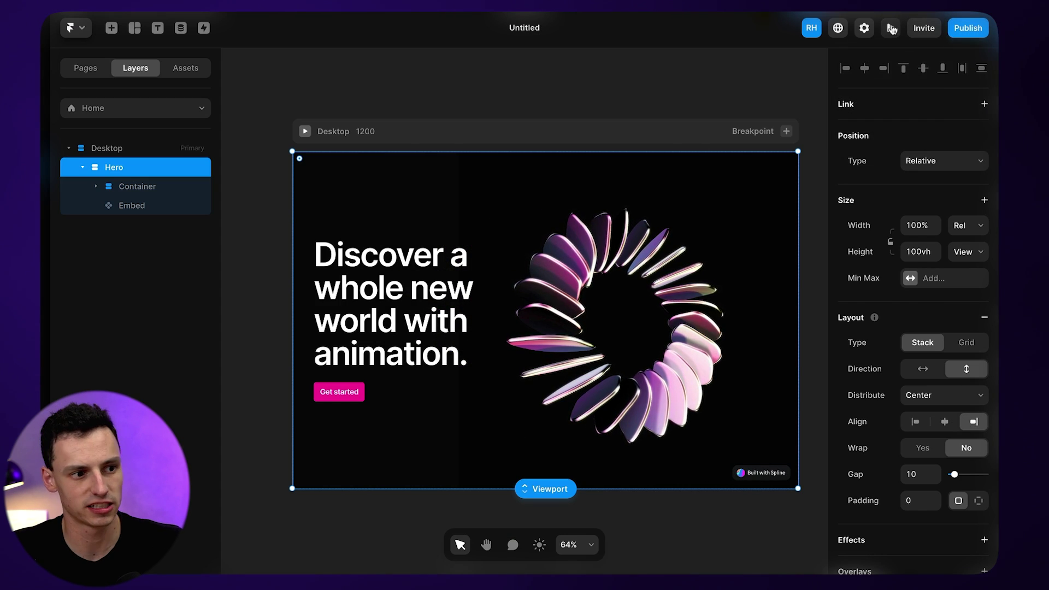
left_click(891, 28)
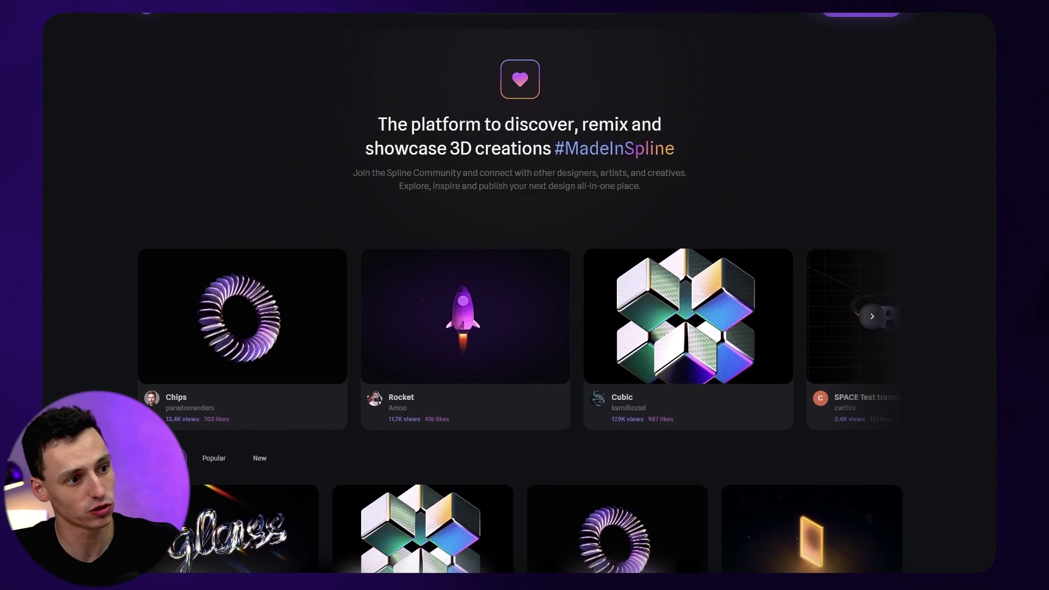
scroll(520, 317, "down", 3)
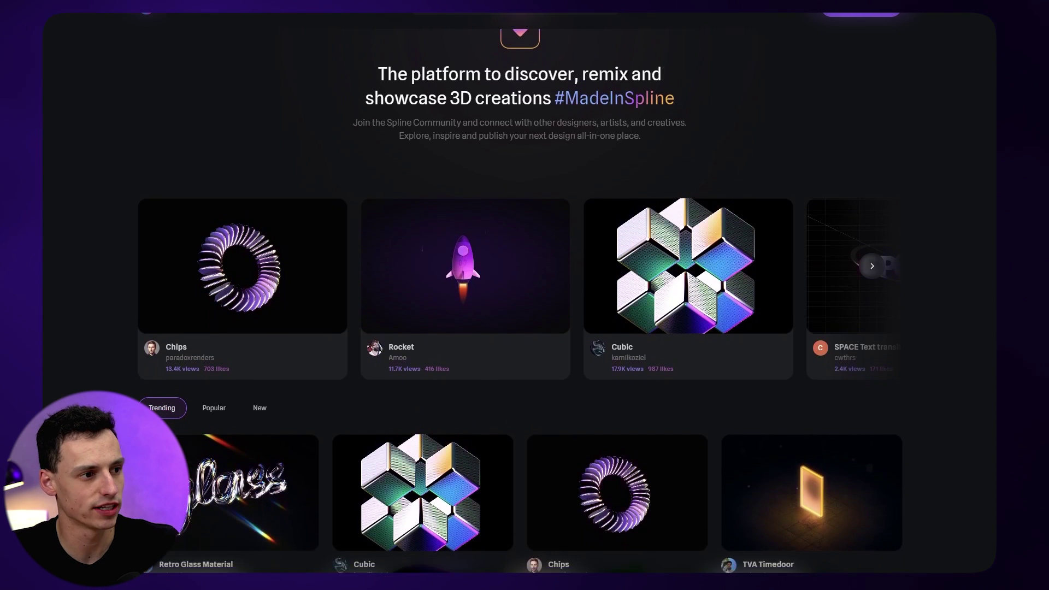
scroll(519, 316, "down", 3)
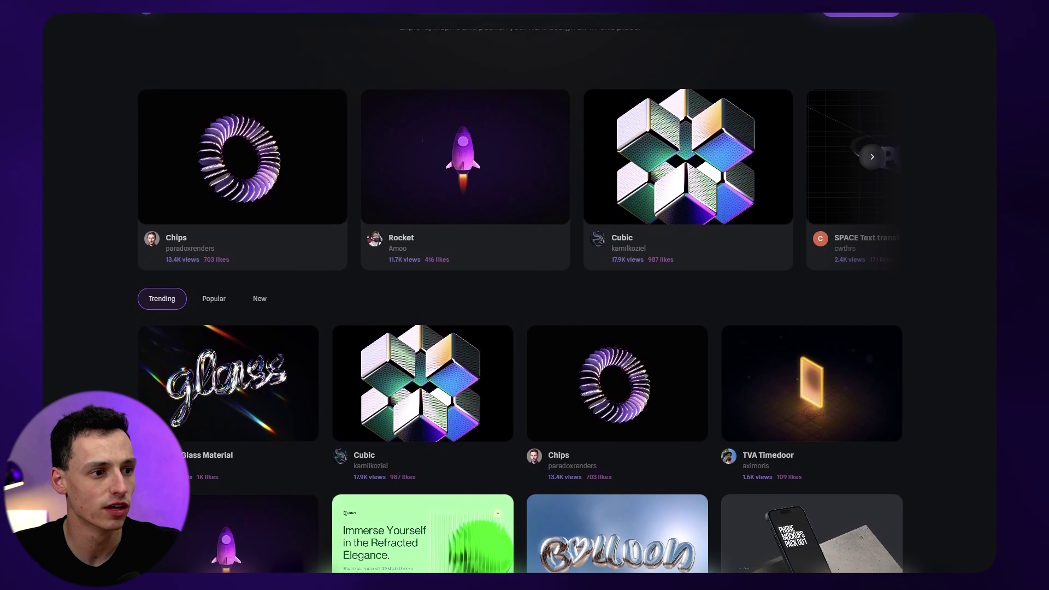
scroll(520, 316, "down", 3)
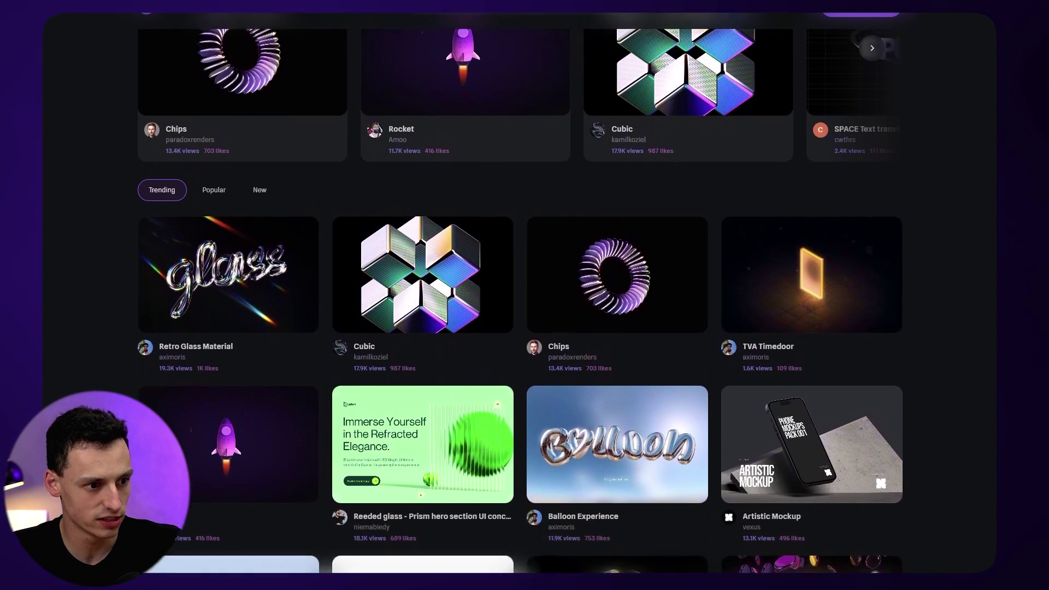
scroll(519, 317, "down", 3)
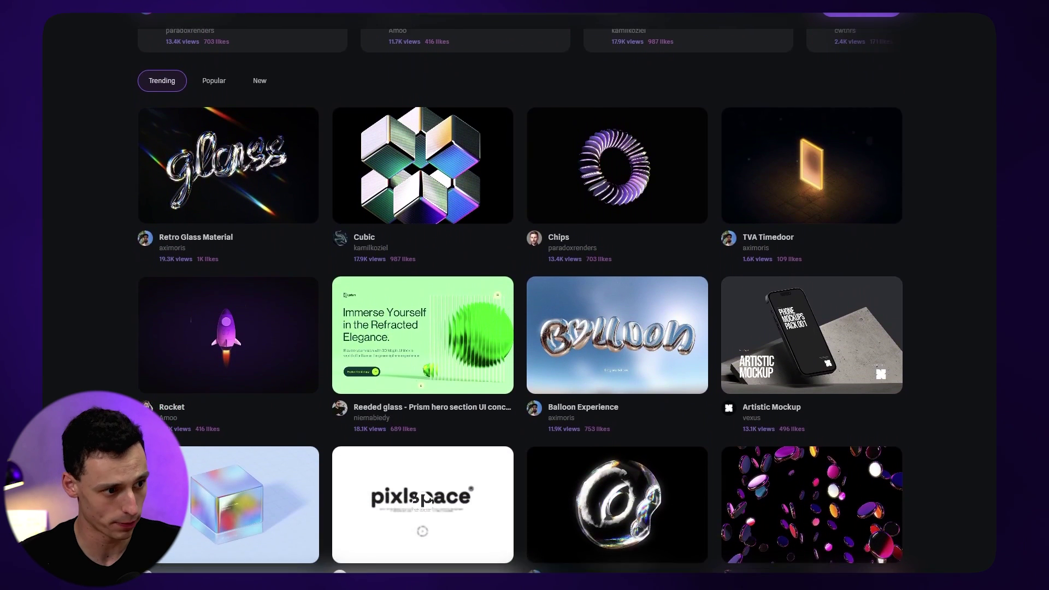
left_click(617, 110)
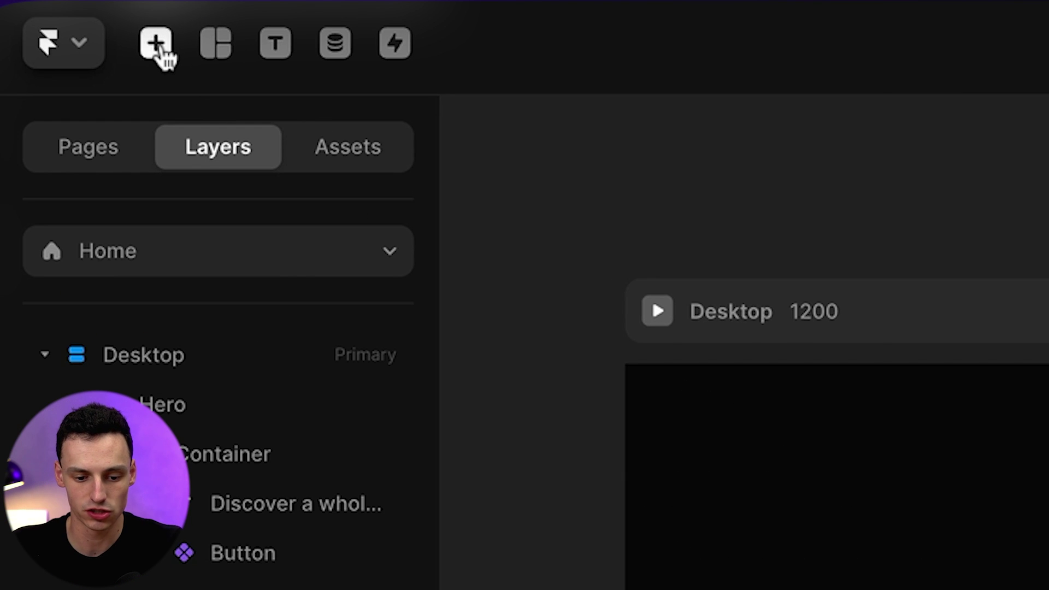
Insert an Embed element into the Container above the headline
left_click(156, 44)
type("emb")
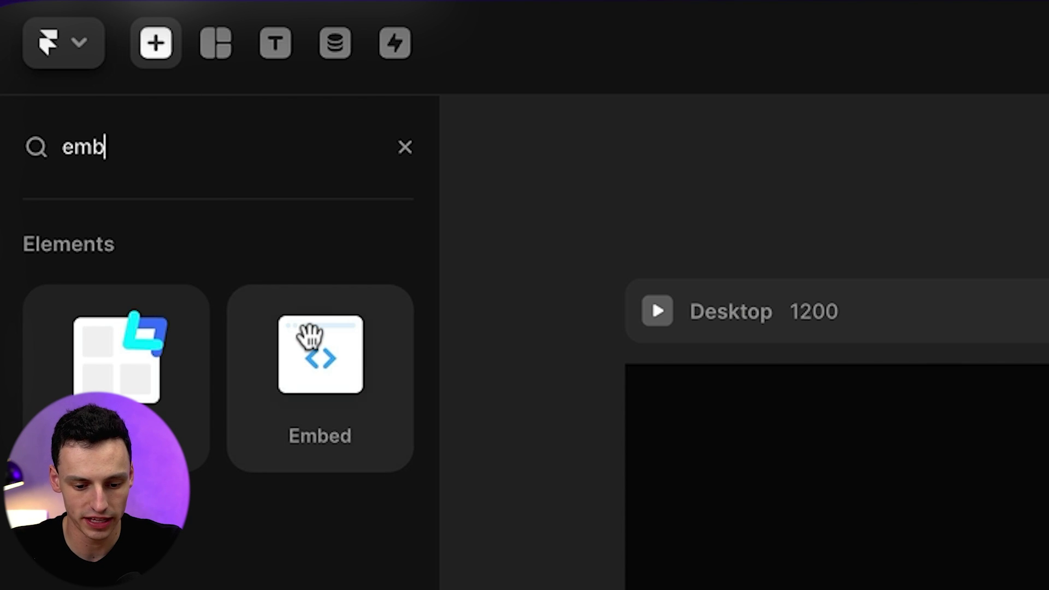
left_click_drag(310, 336, 635, 263)
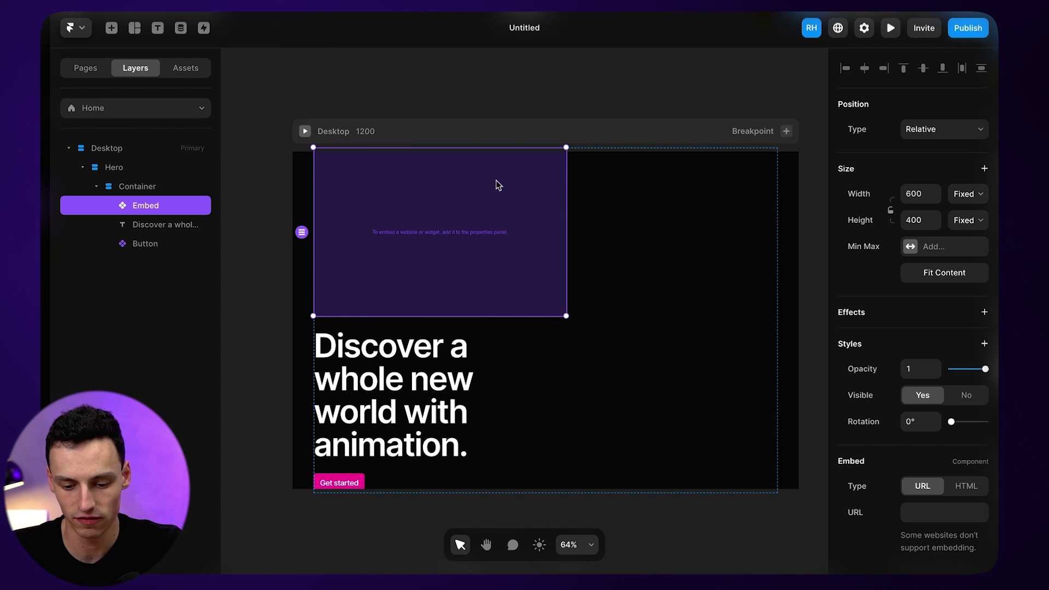
scroll(992, 433, "down", 2)
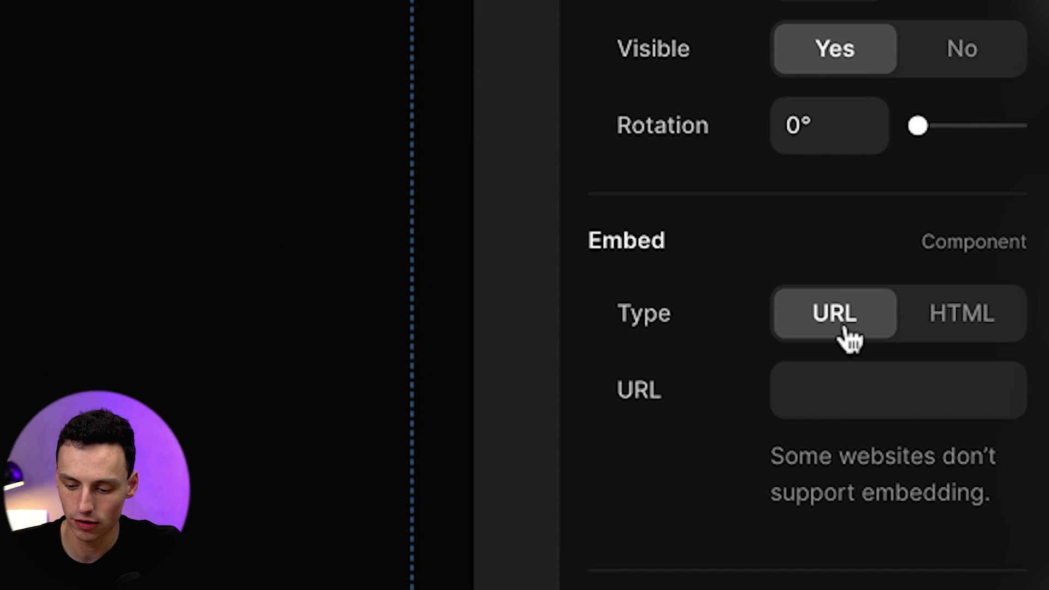
Paste the Spline scene URL into the embed and resize it to 509 × 537
left_click(815, 396)
key("ctrl+v")
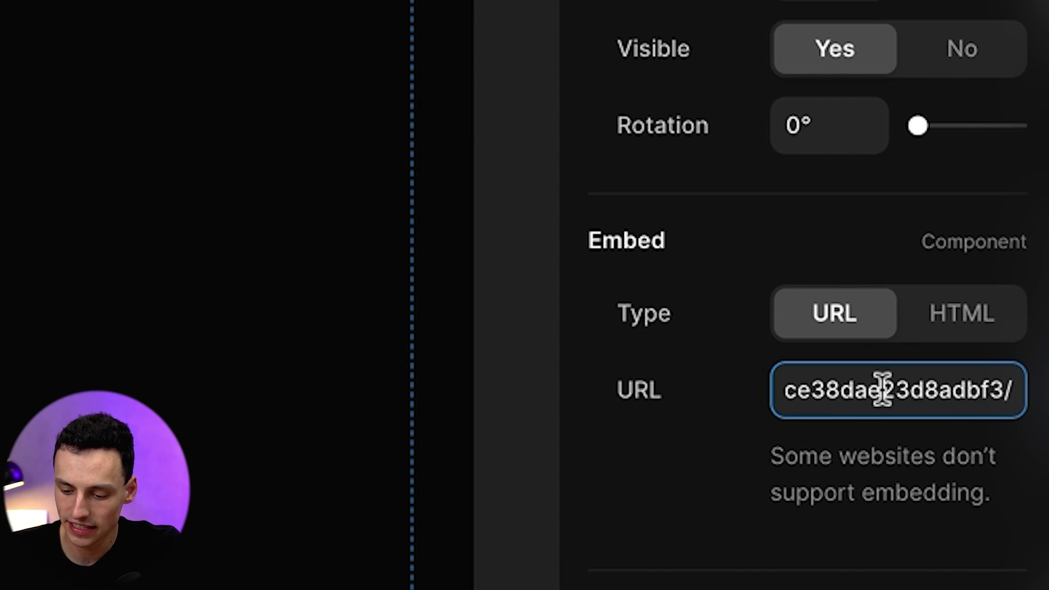
key("Return")
left_click(949, 381)
scroll(949, 380, "right", 3)
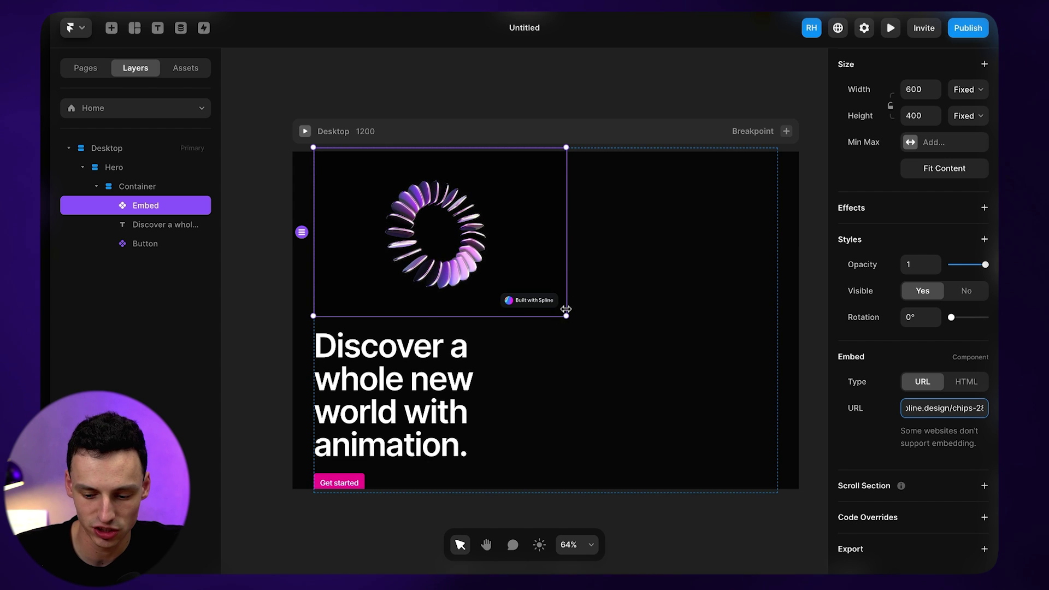
left_click_drag(565, 313, 527, 374)
Preview the page with the embedded Spline chips animation, then return to editing
left_click(890, 28)
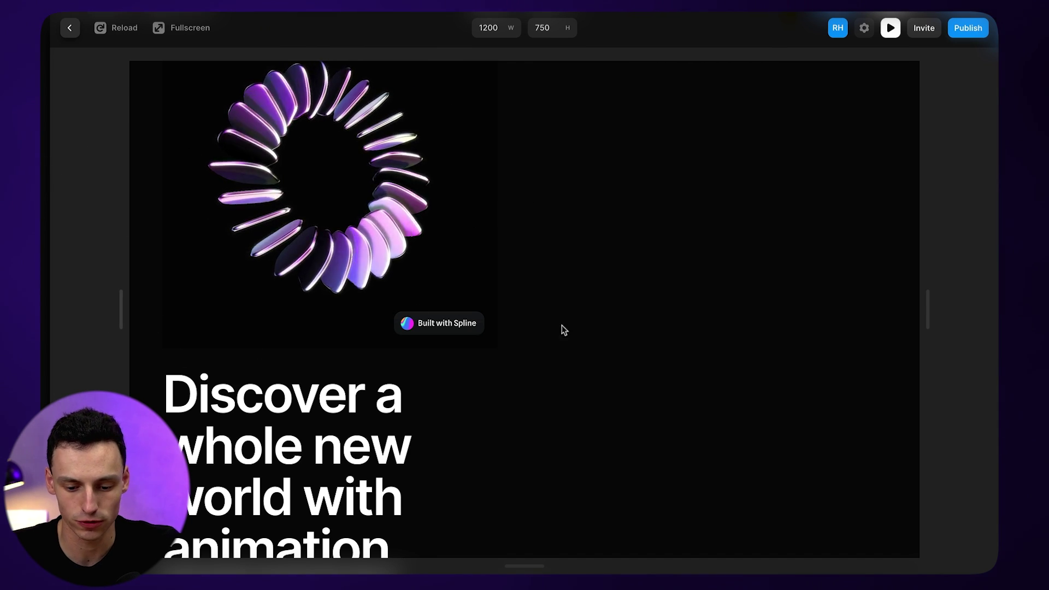
left_click(70, 27)
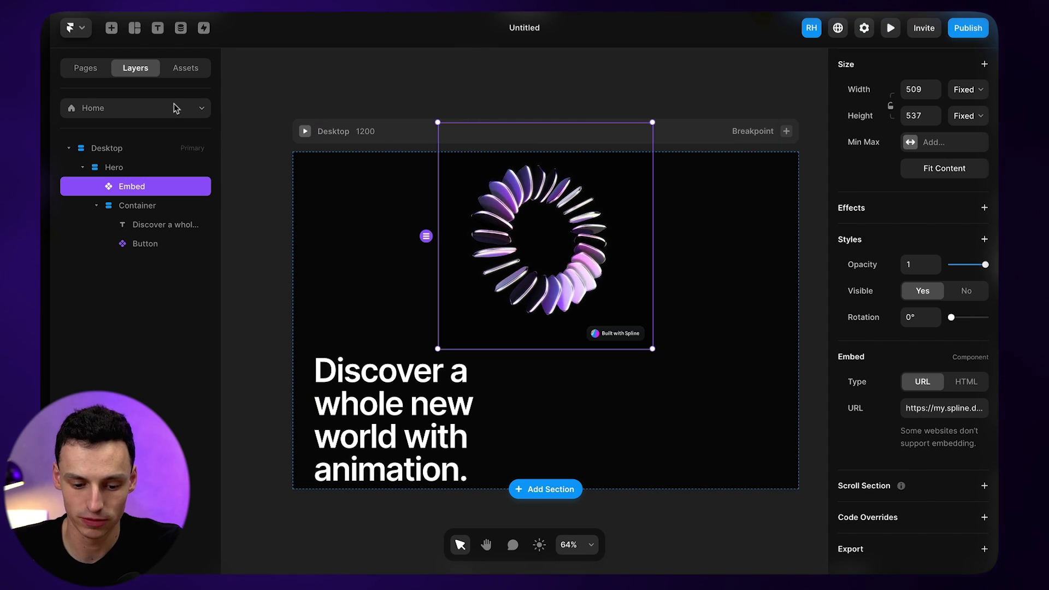
Set the Spline embed's width and height to 100% (Rel) within the Hero section
left_click(96, 206)
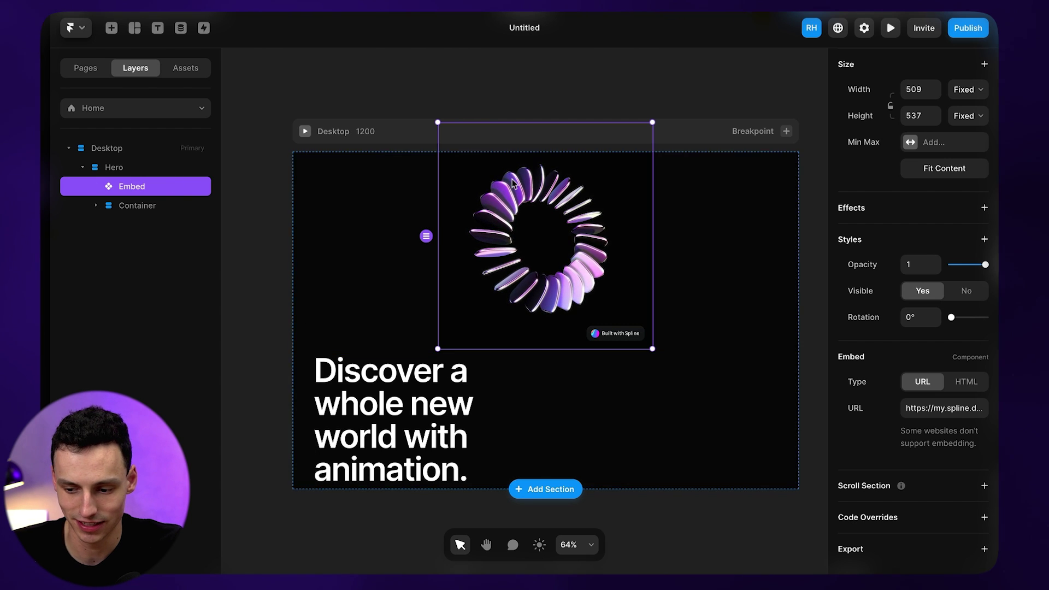
scroll(965, 261, "up", 2)
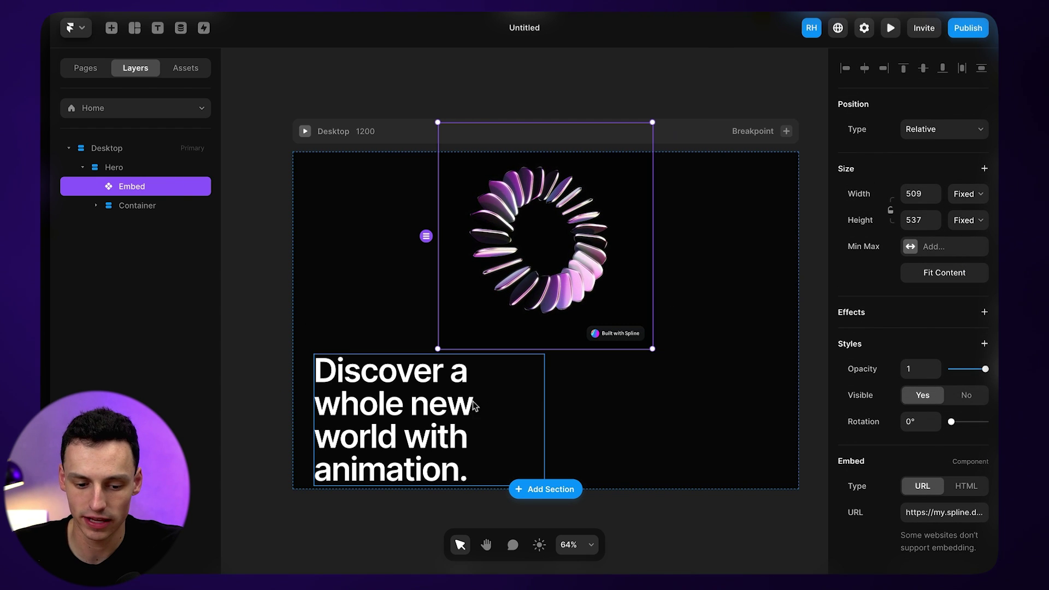
left_click(628, 407)
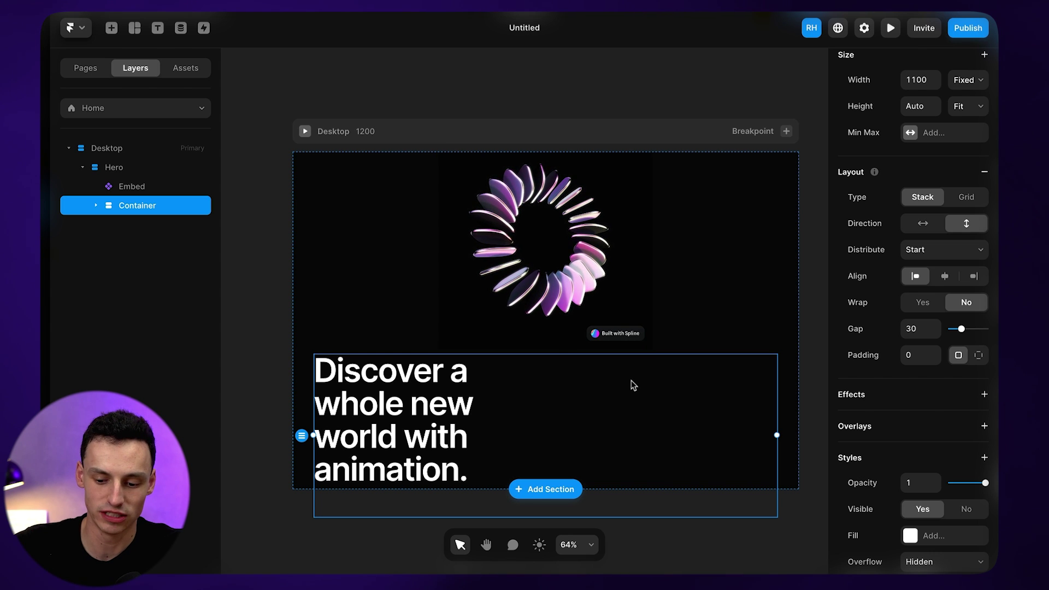
left_click(186, 189)
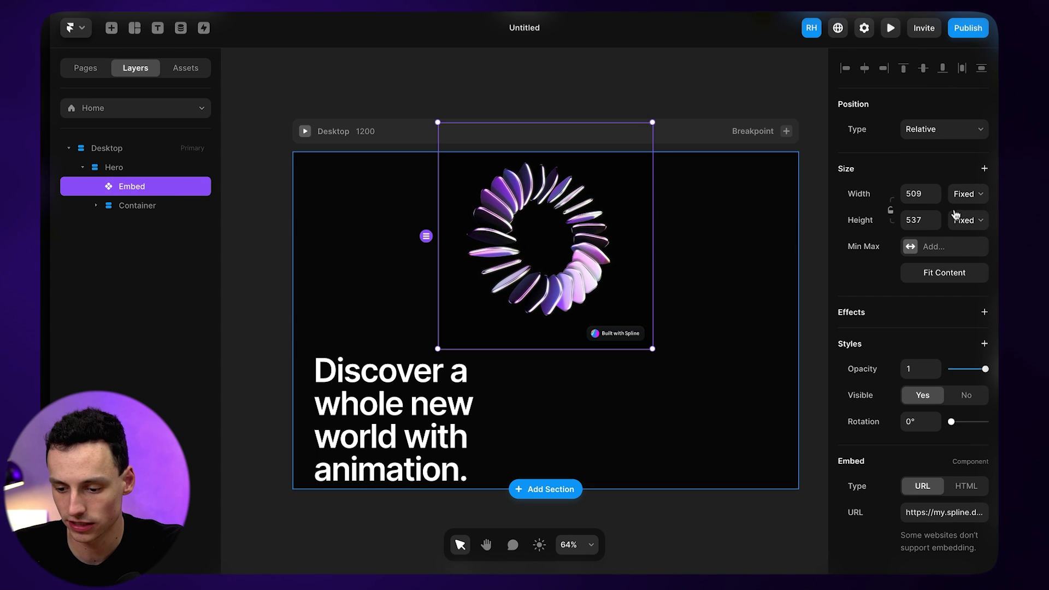
left_click(922, 193)
type("100%")
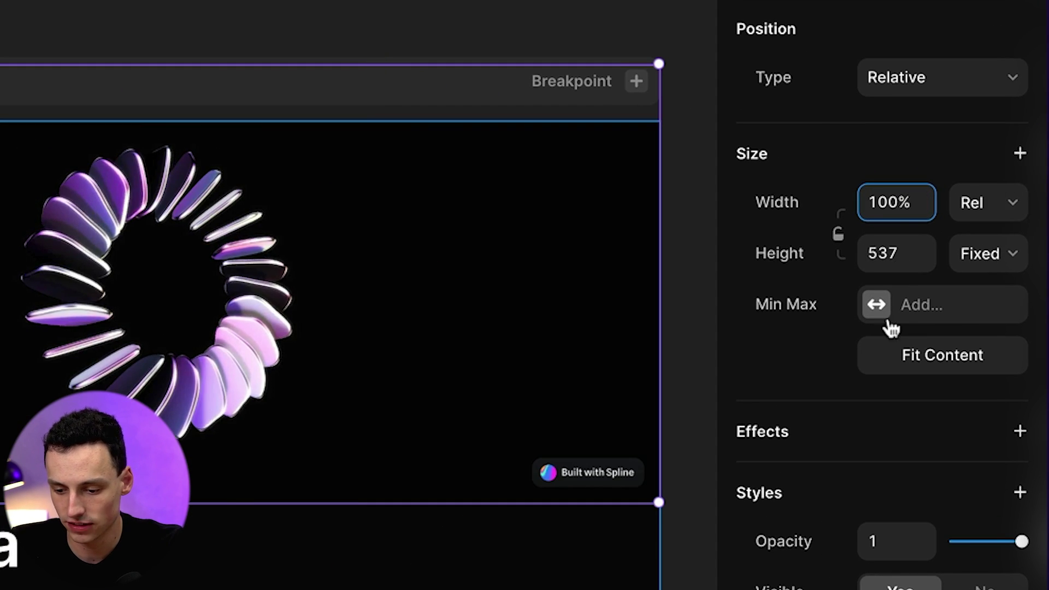
left_click(897, 256)
type("1000%")
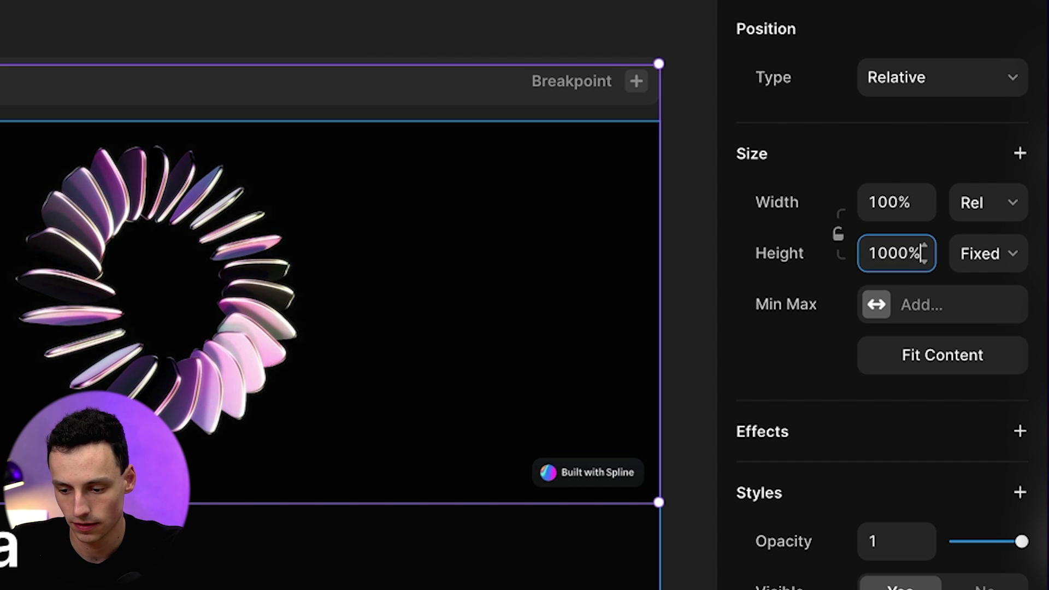
key("BackSpace")
key("Return")
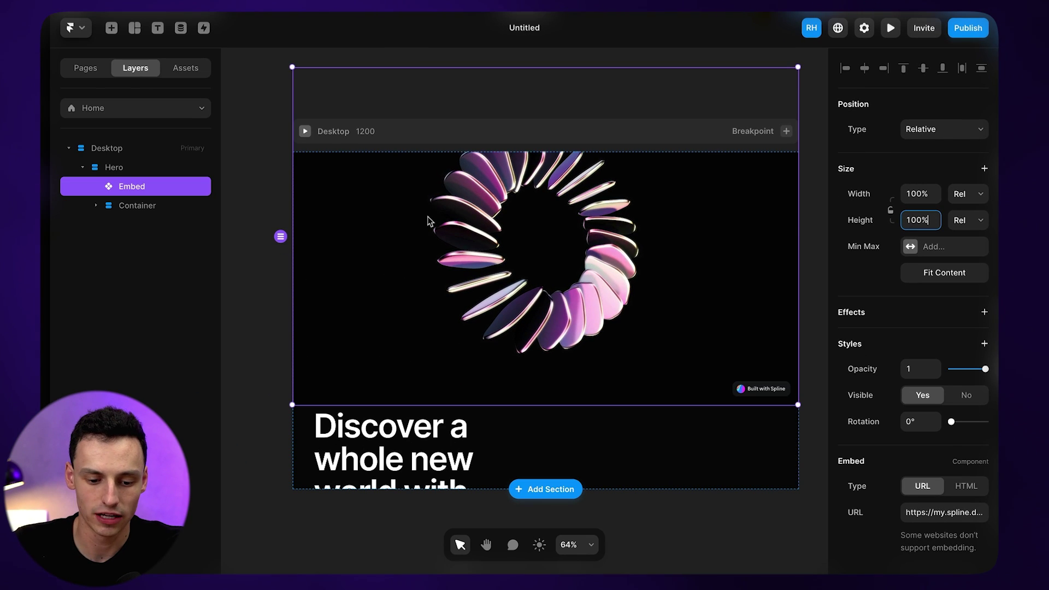
left_click(118, 169)
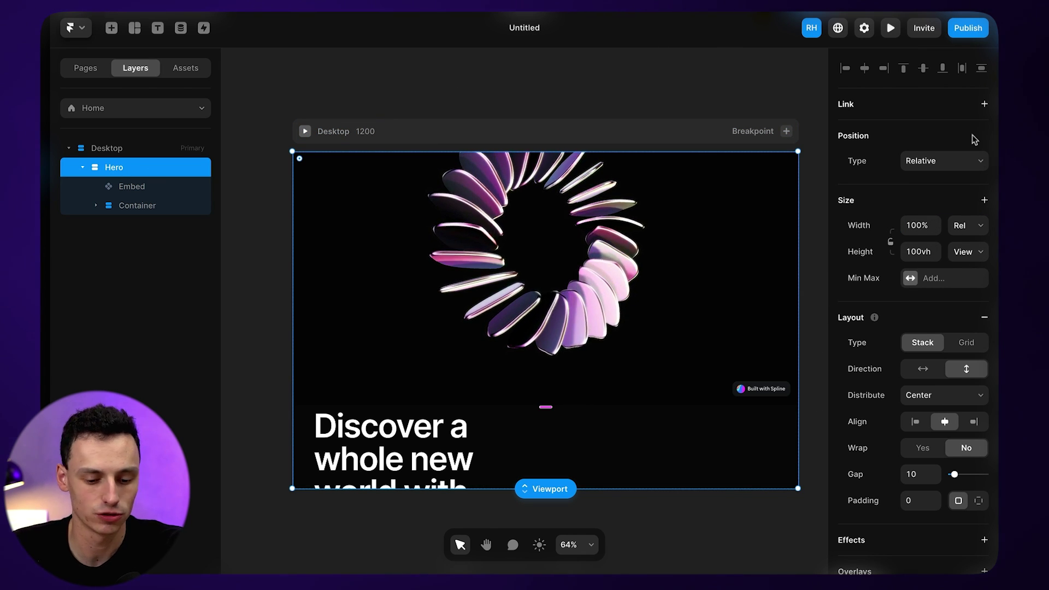
Move the Container layer above the Spline embed within Hero
left_click(181, 186)
left_click(175, 204)
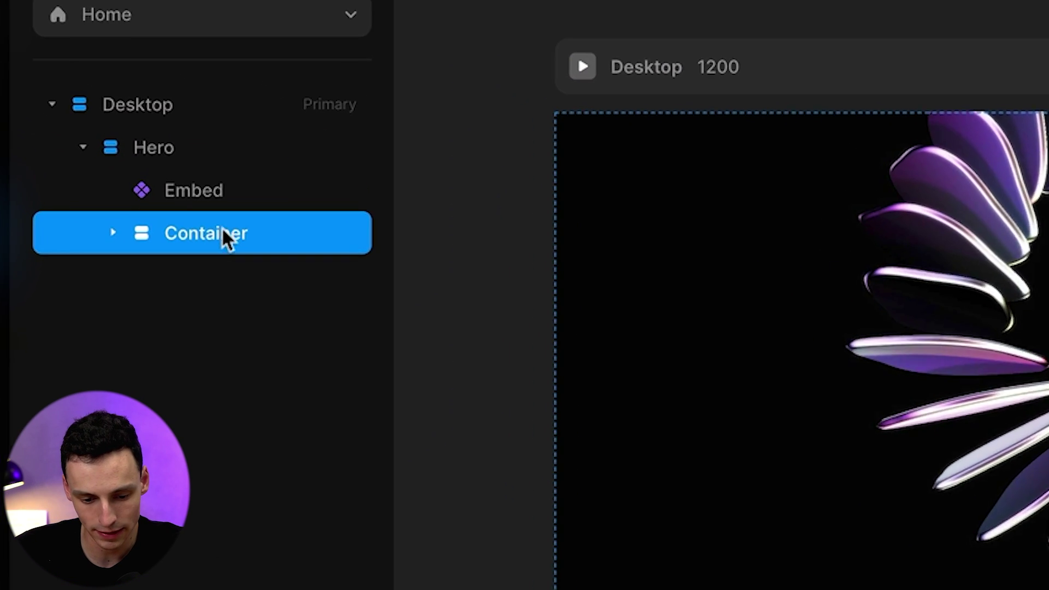
left_click_drag(144, 208, 142, 181)
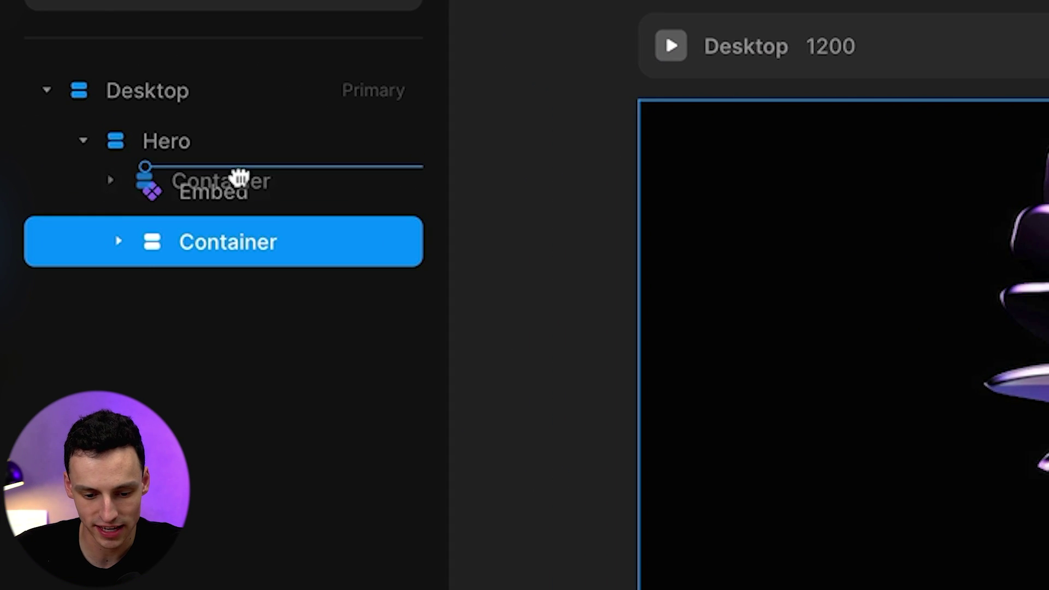
left_click_drag(239, 177, 239, 183)
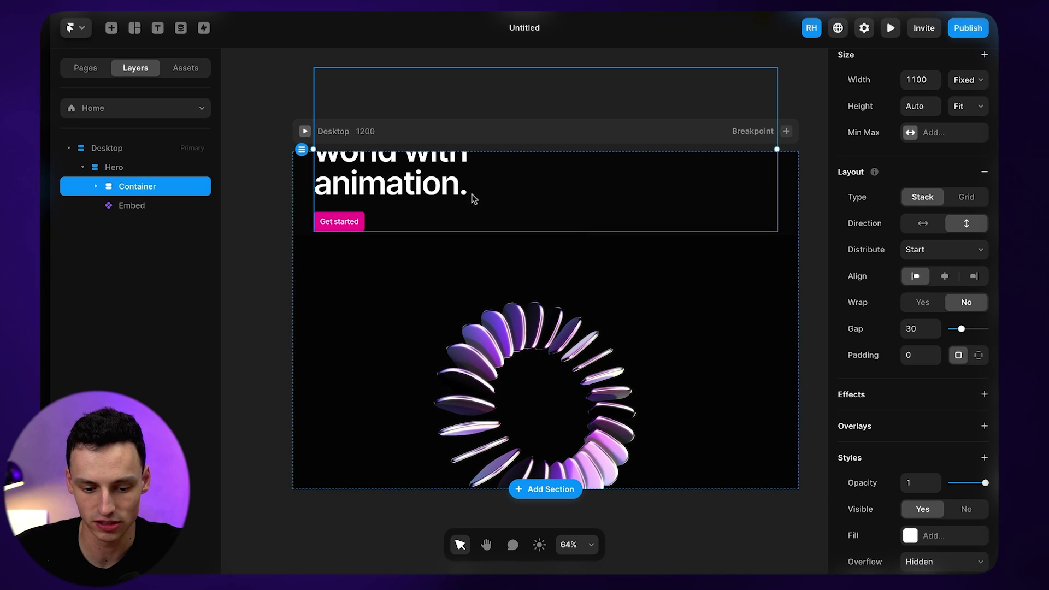
scroll(907, 228, "up", 3)
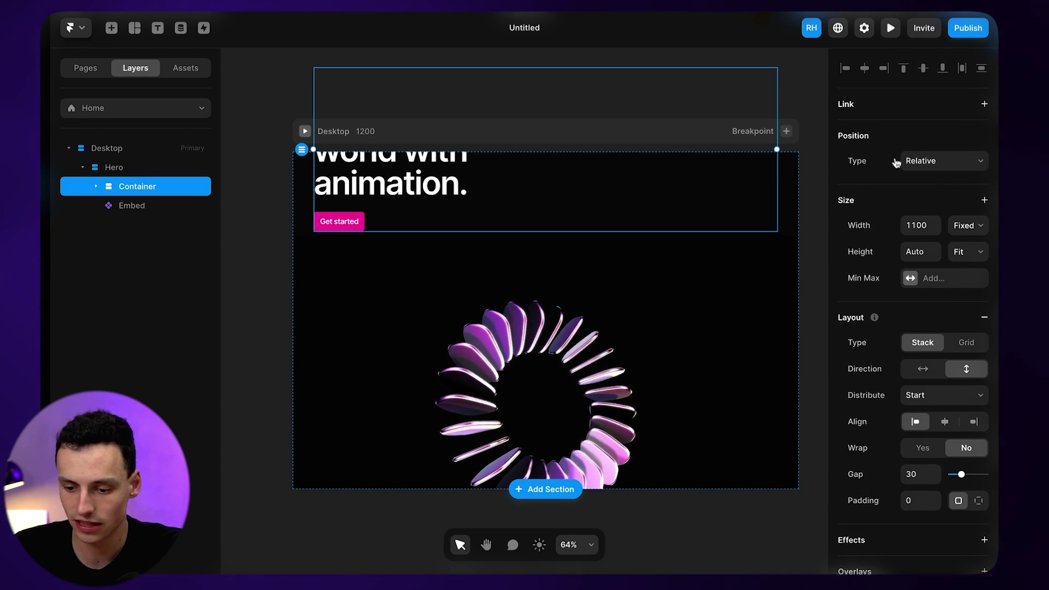
Make the Container absolutely positioned, centre it vertically, and preview the overlay
left_click(947, 166)
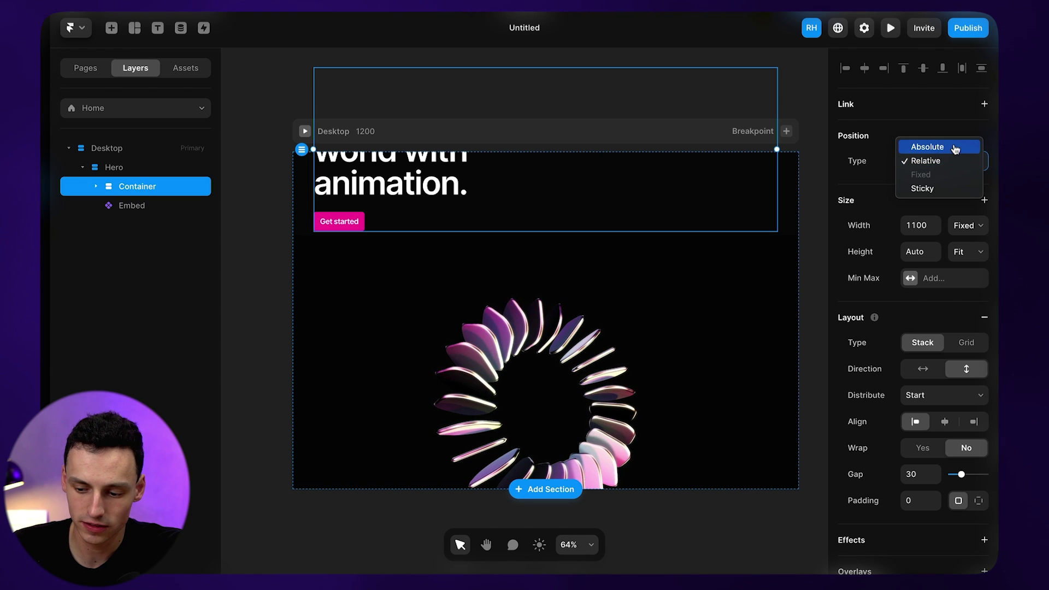
left_click(954, 147)
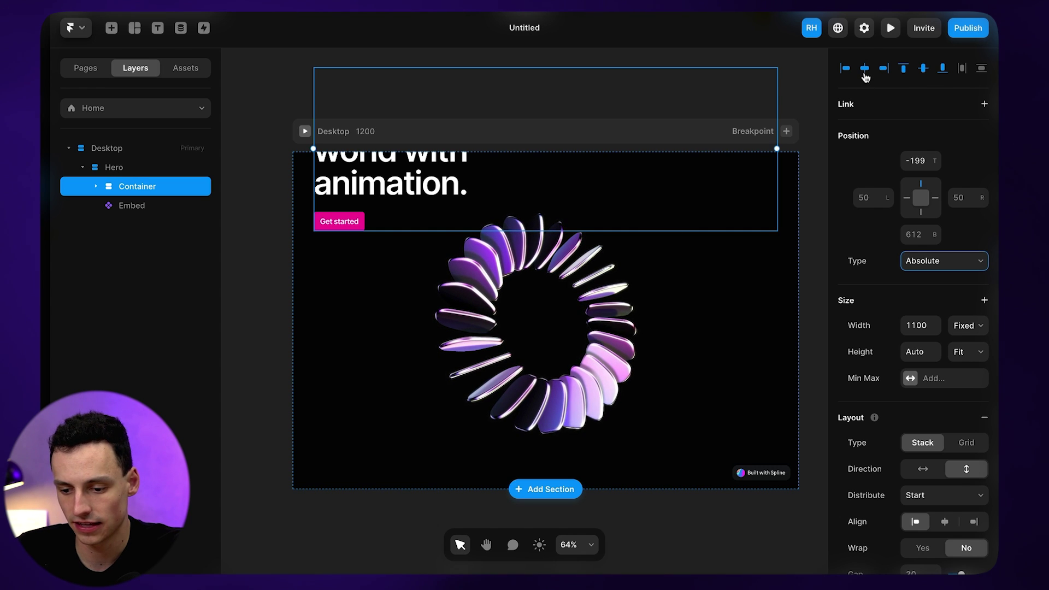
left_click(923, 68)
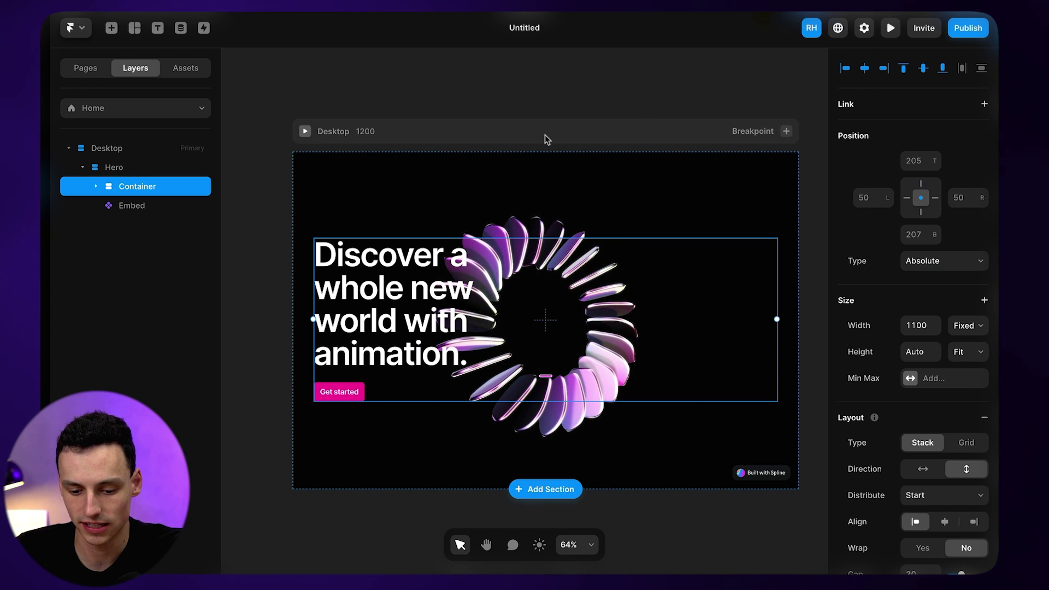
left_click(890, 28)
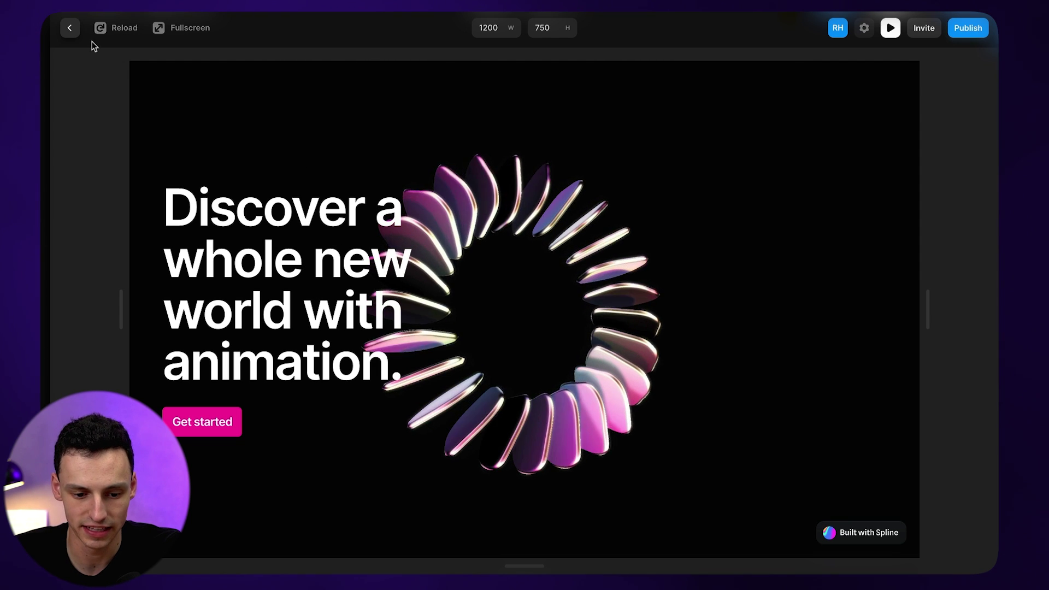
Narrow the Spline embed to 67% width, right-align Hero's contents, and preview
key("Escape")
left_click_drag(295, 348, 459, 349)
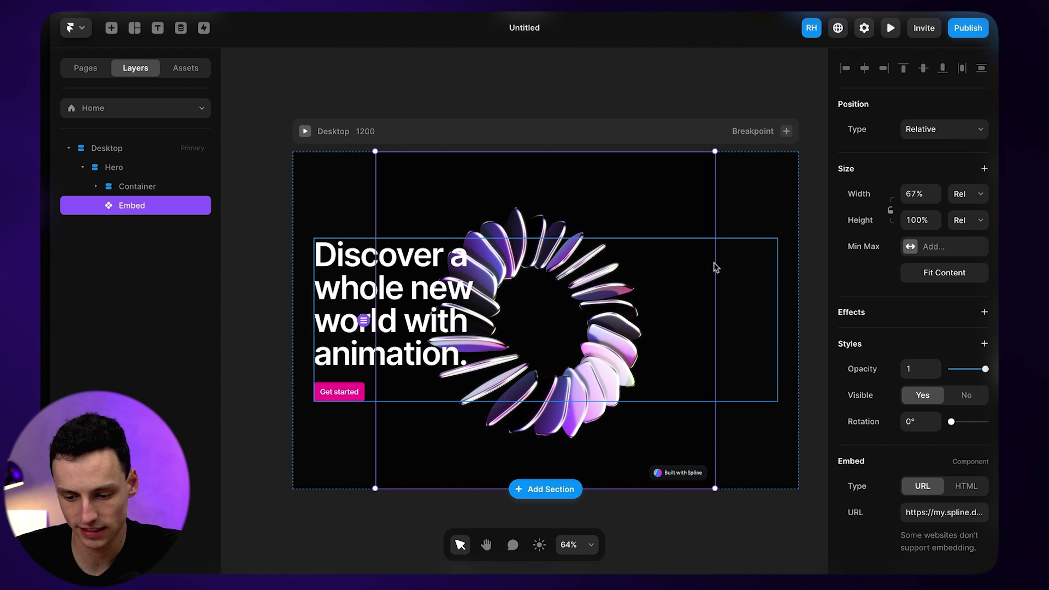
left_click(754, 211)
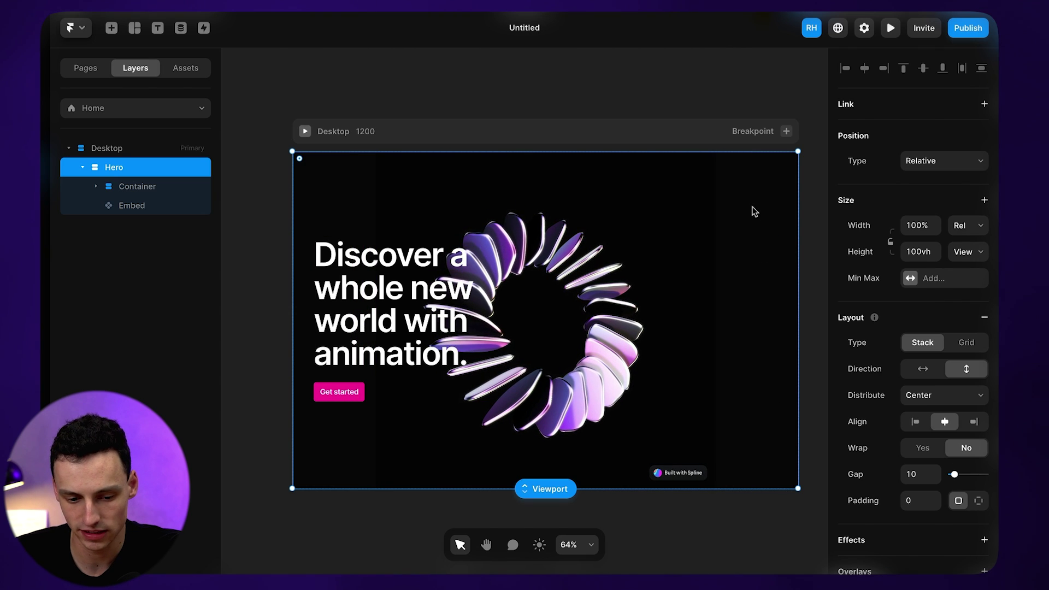
left_click(966, 420)
left_click(891, 28)
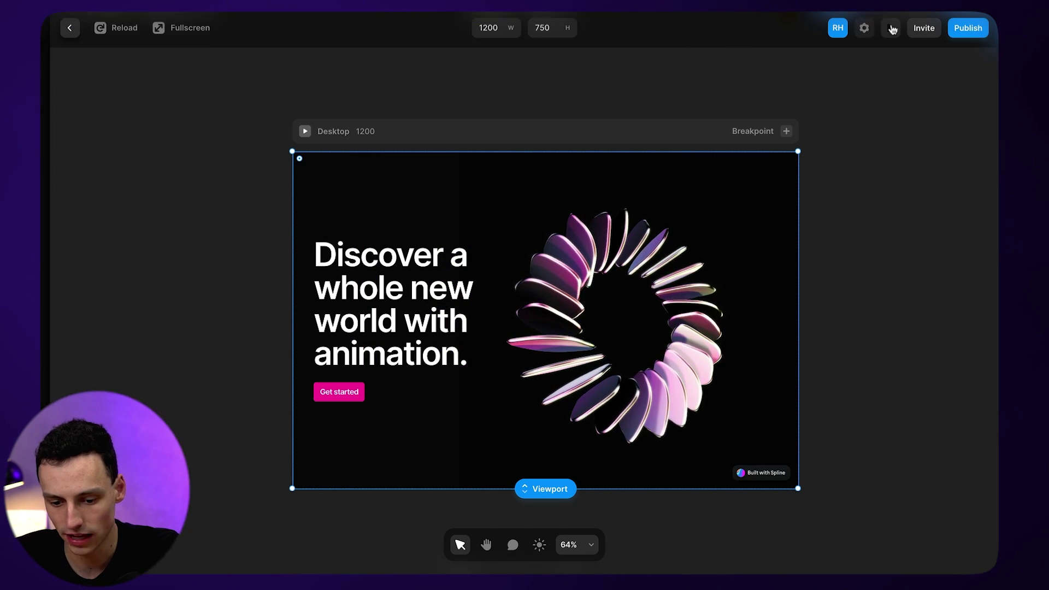